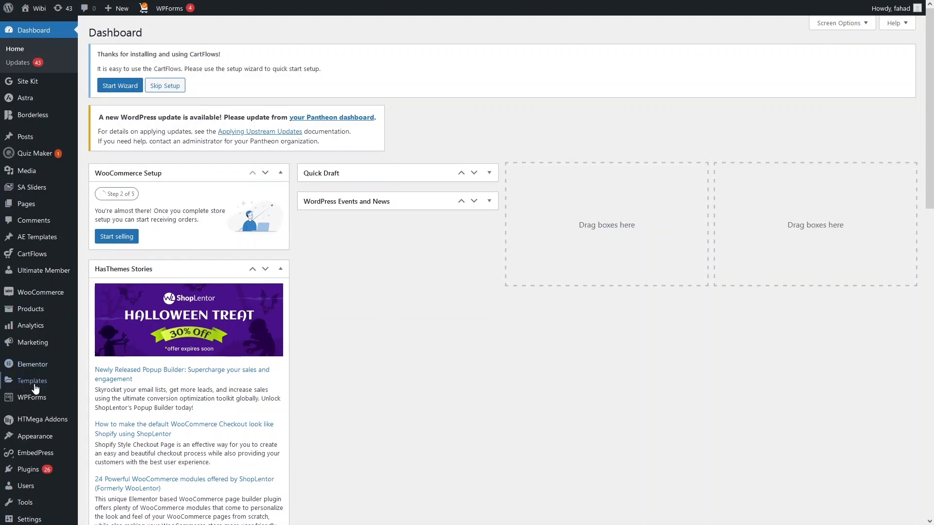
# Search the plugin directory for "quiz and survey", and install and activate the Quiz And Survey Master plugin.
pyautogui.moveTo(34, 469)
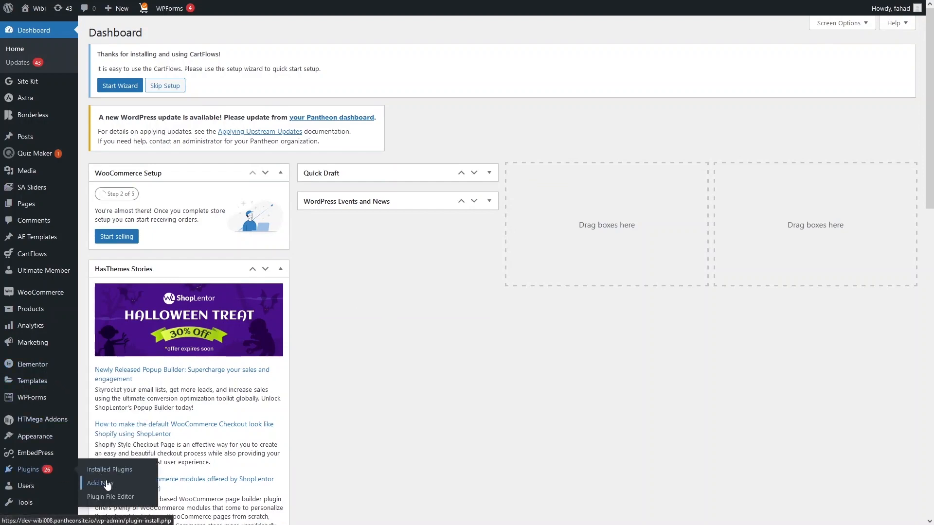
pyautogui.click(106, 484)
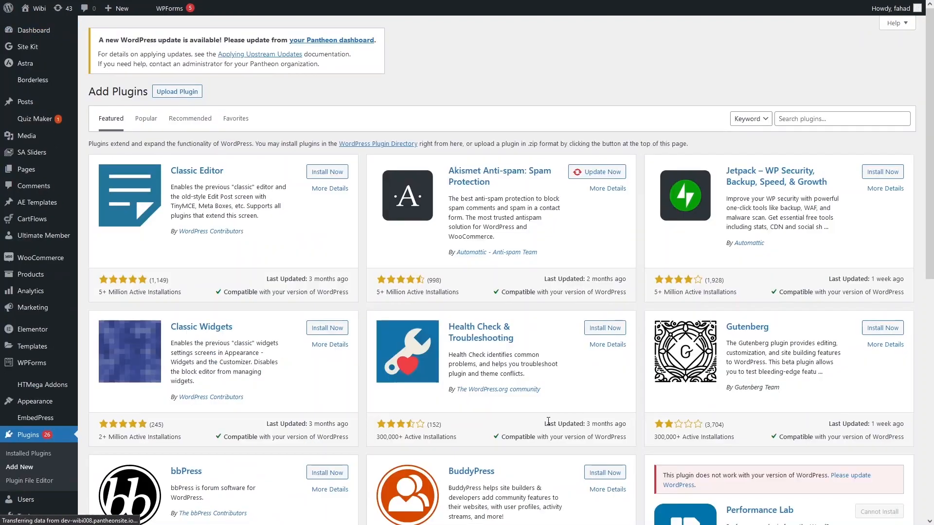
pyautogui.click(822, 113)
pyautogui.write('q')
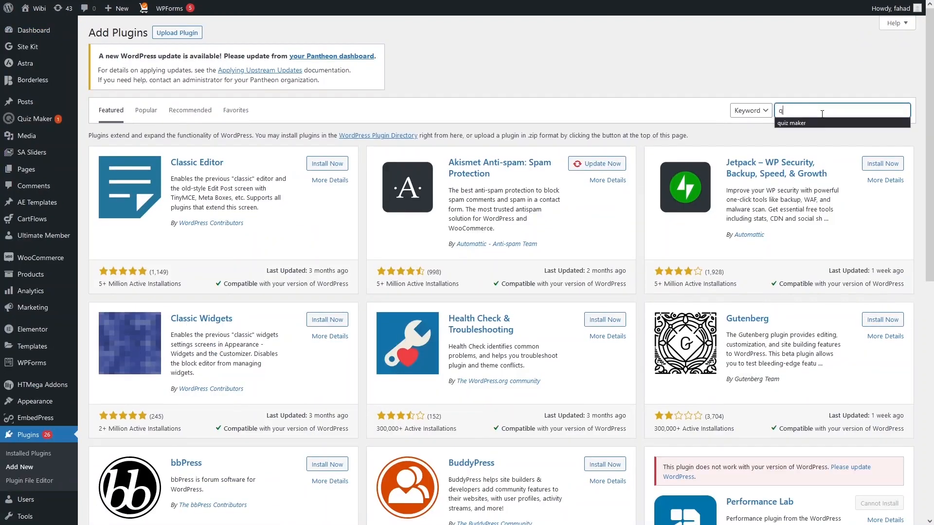
pyautogui.write('uiz and ')
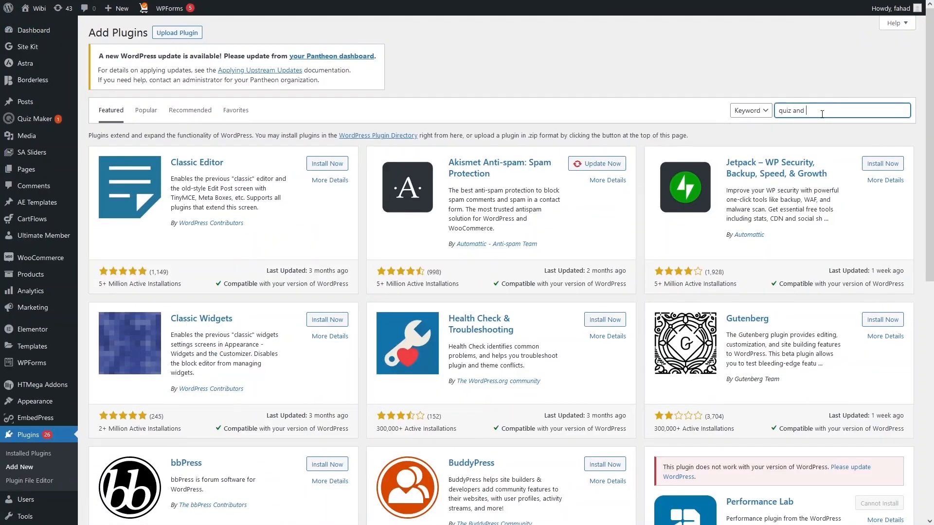
pyautogui.write('surb')
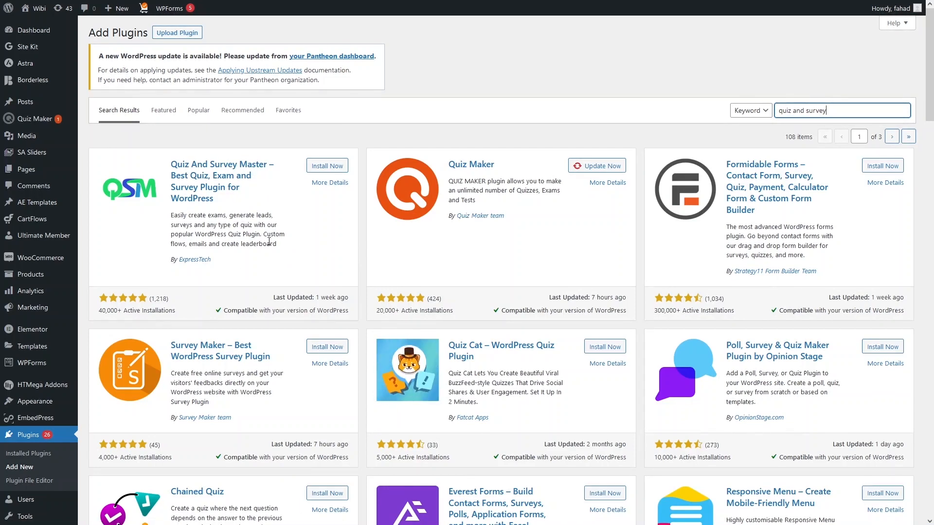
pyautogui.click(329, 166)
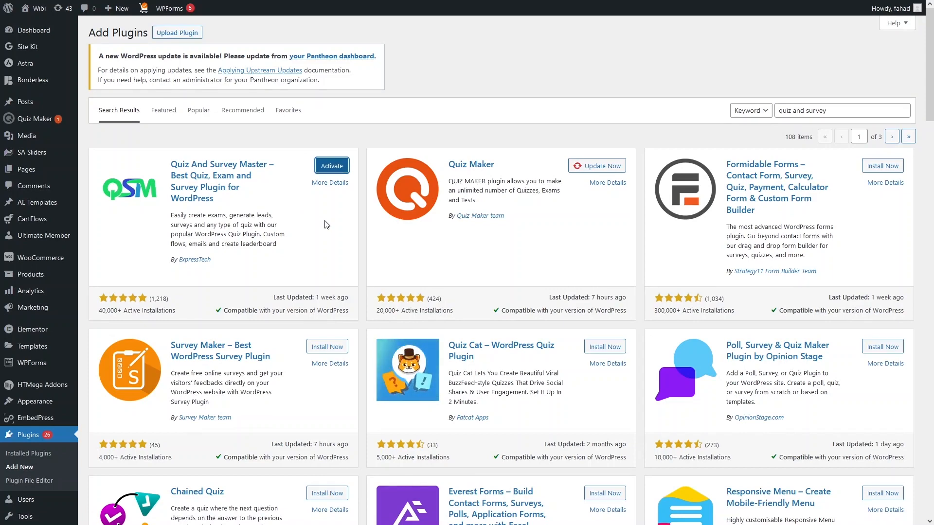
pyautogui.click(331, 167)
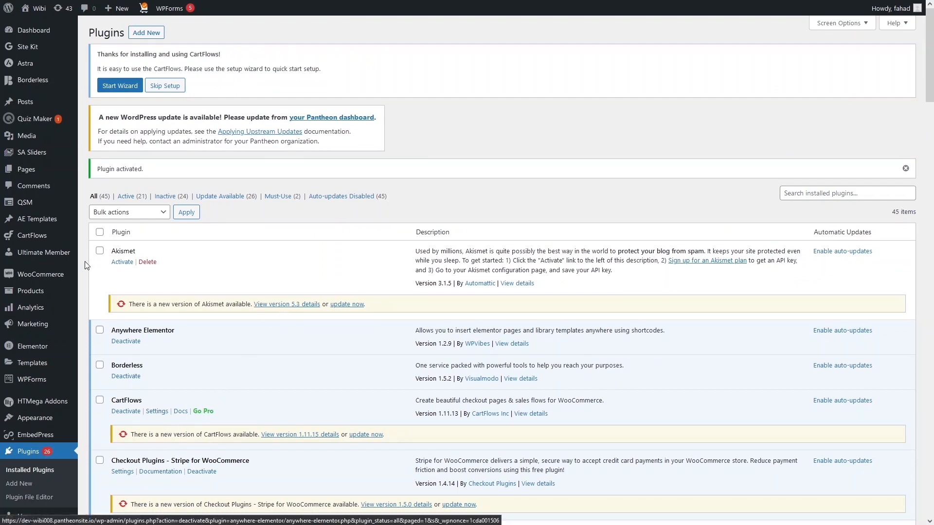
# Start a new quiz/survey from the QSM dashboard, using the Default Theme.
pyautogui.moveTo(48, 201)
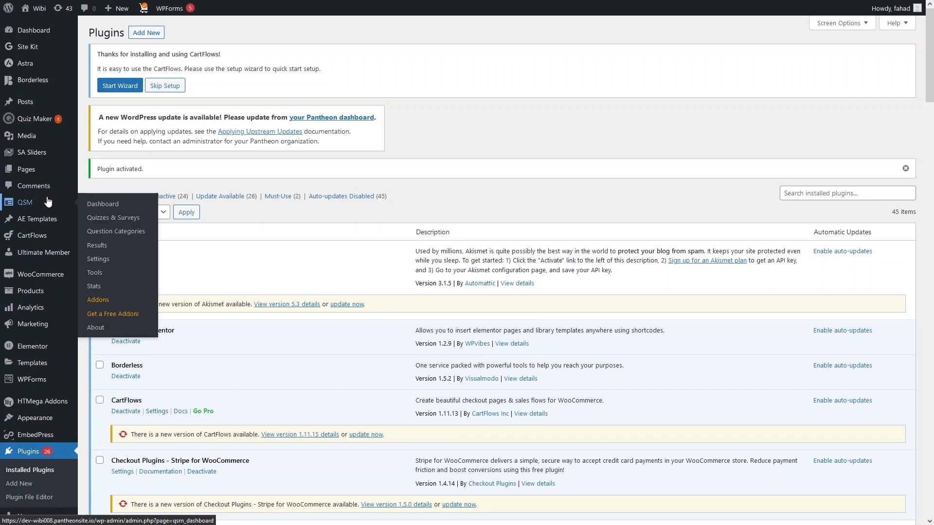
pyautogui.click(47, 202)
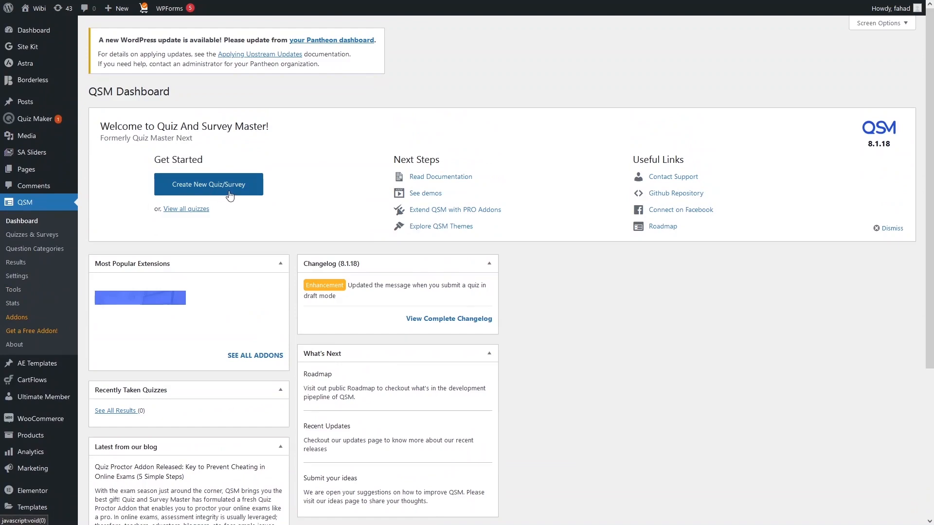
pyautogui.click(229, 195)
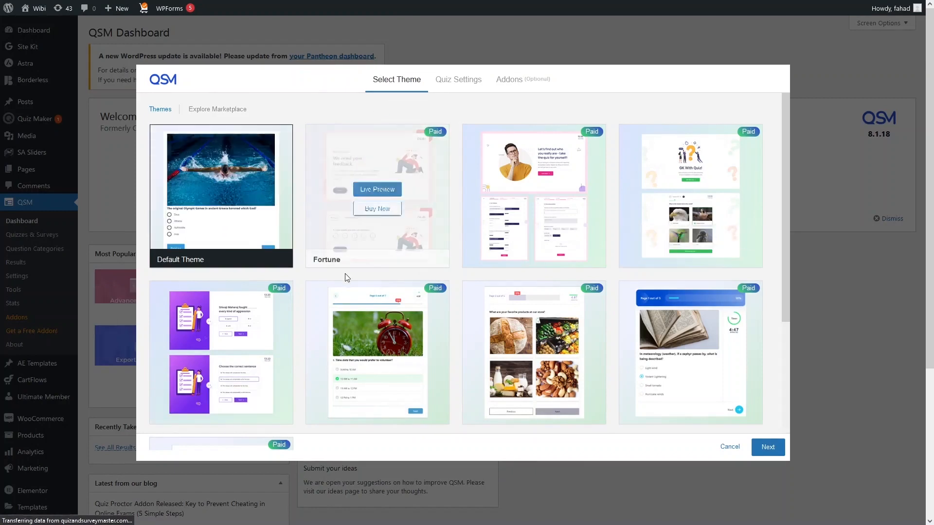
pyautogui.moveTo(378, 194)
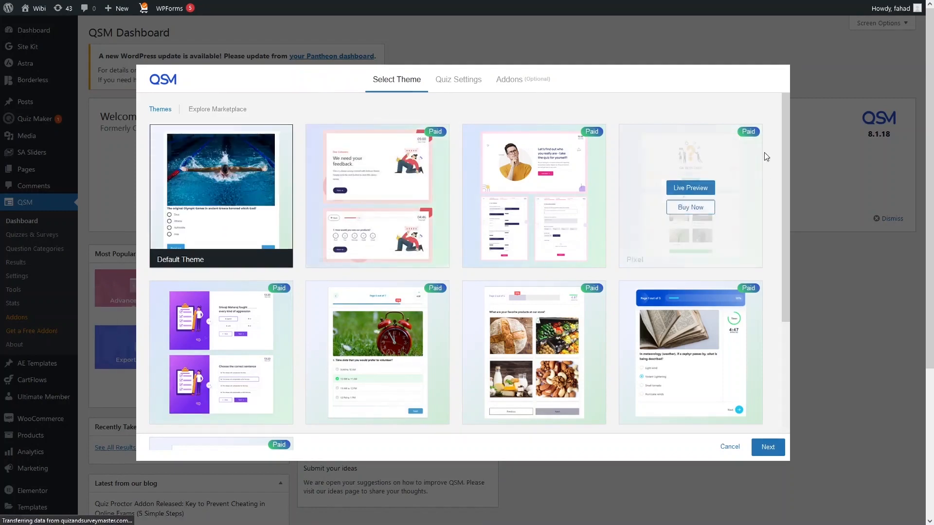
pyautogui.moveTo(783, 137)
pyautogui.mouseDown()
pyautogui.moveTo(783, 185)
pyautogui.moveTo(783, 141)
pyautogui.mouseUp()
pyautogui.moveTo(750, 213)
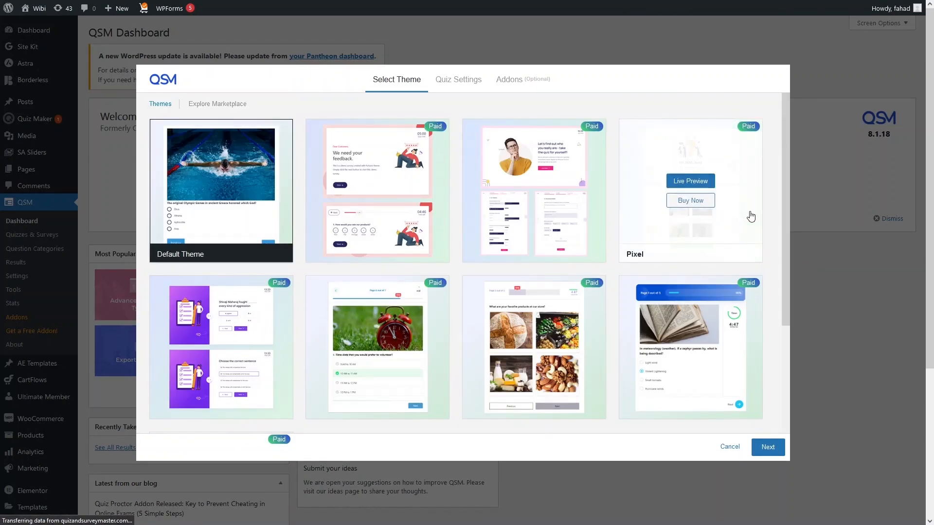
pyautogui.scroll(1, 283, 234)
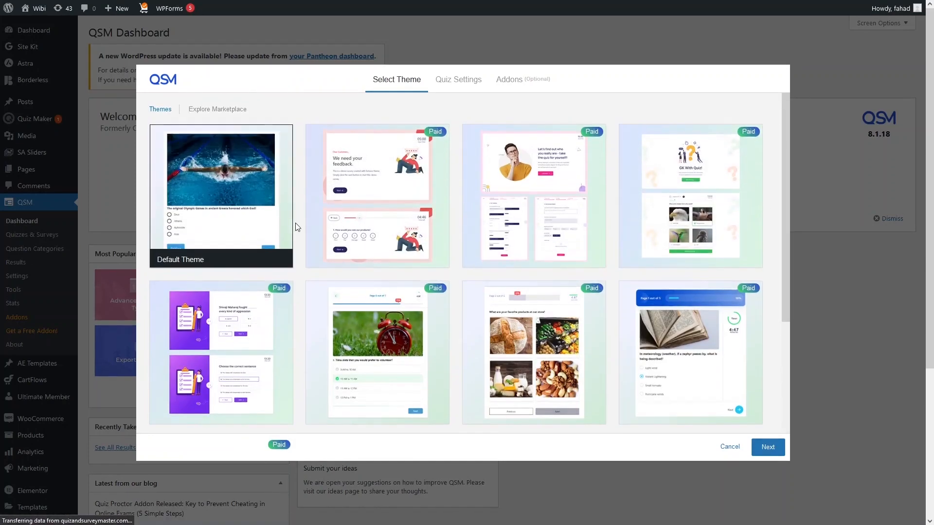
pyautogui.moveTo(258, 206)
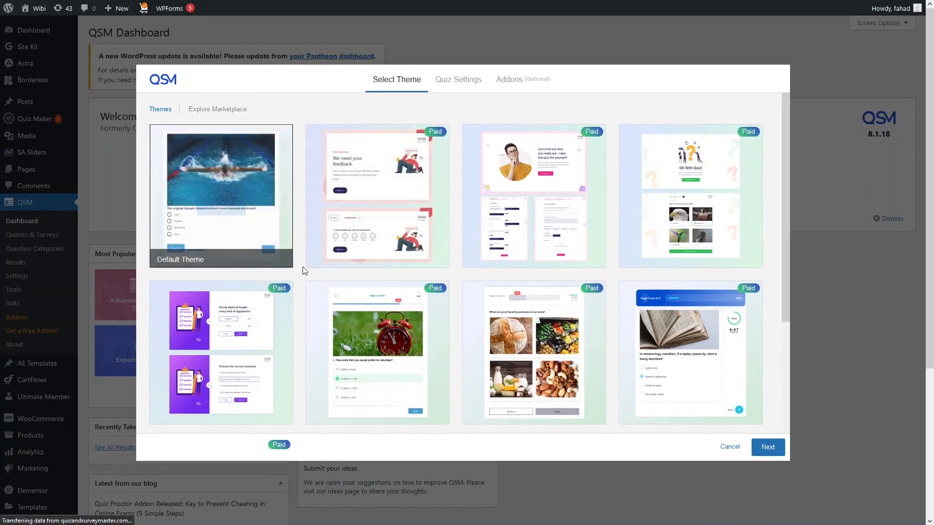
pyautogui.click(767, 446)
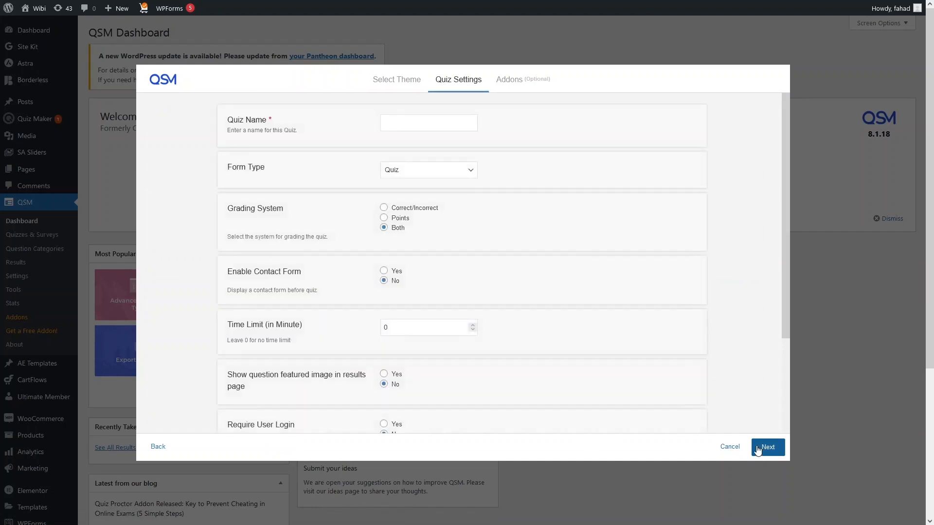
# Name the quiz "New Survey" and set its form type to Survey.
pyautogui.click(389, 126)
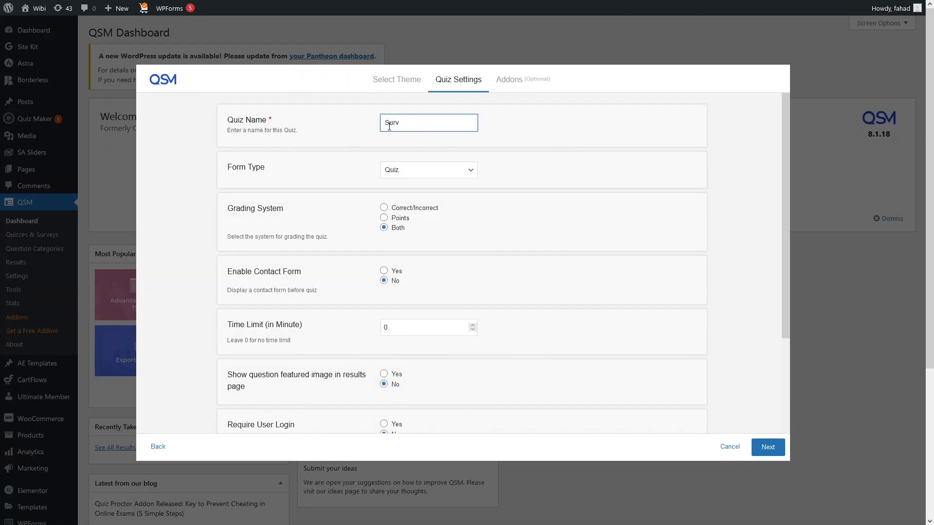
pyautogui.write('Survey')
pyautogui.press('Home')
pyautogui.write('New')
pyautogui.click(421, 177)
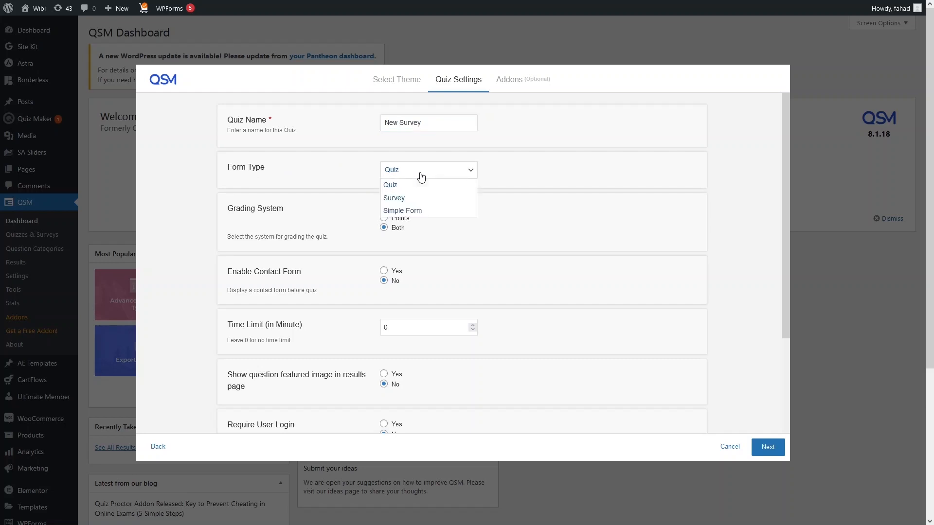
pyautogui.click(424, 200)
# Enable the contact form for the survey and create it without any addons.
pyautogui.scroll(-1, 409, 222)
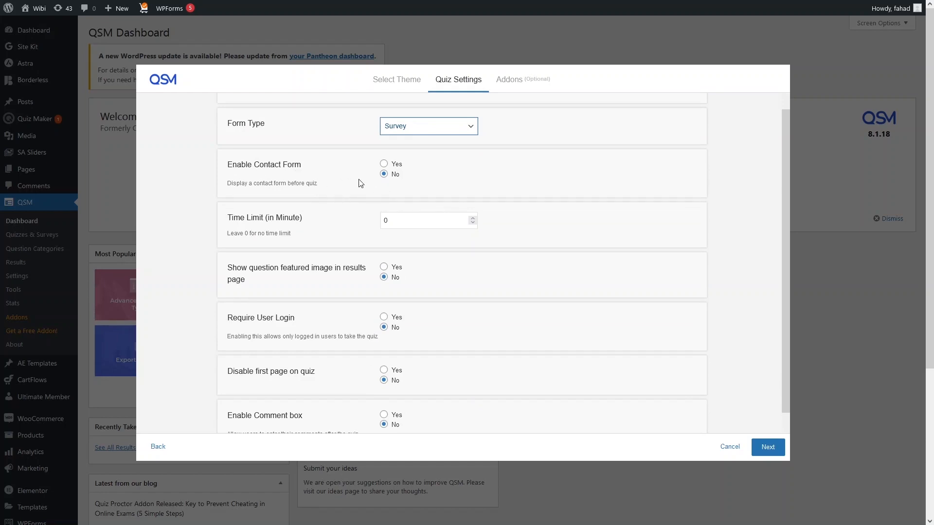
pyautogui.click(384, 164)
pyautogui.scroll(-1, 410, 239)
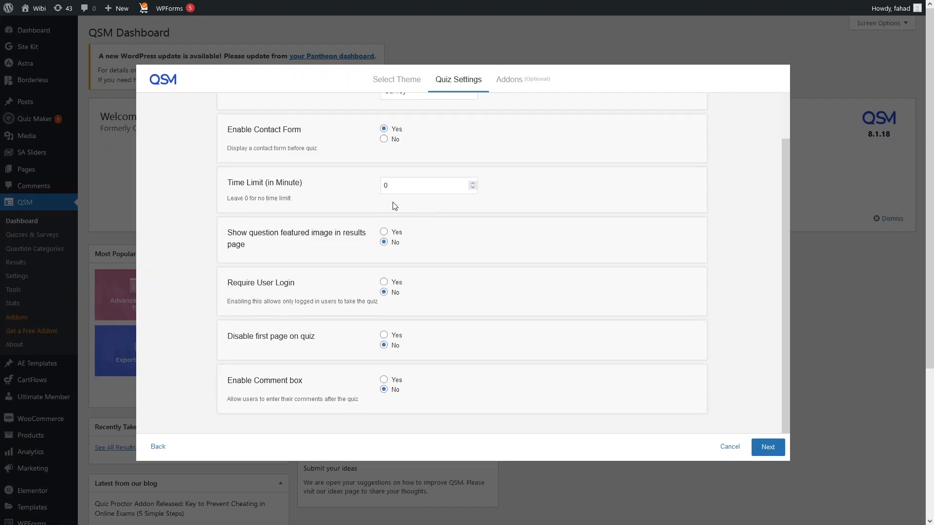
pyautogui.scroll(-1, 426, 242)
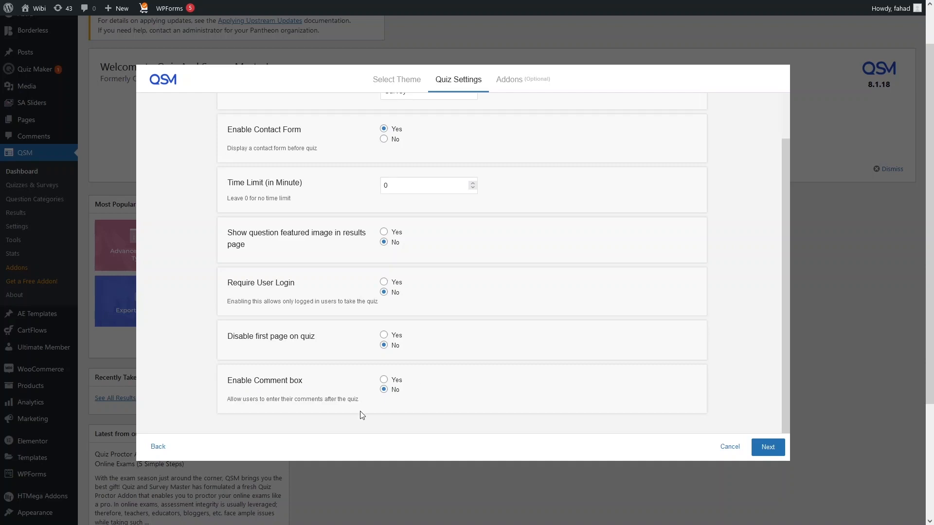
pyautogui.click(765, 447)
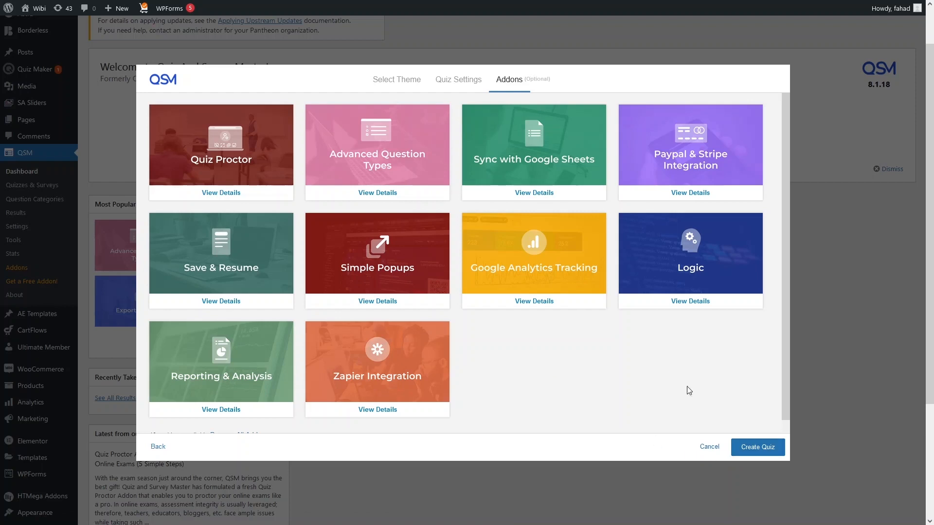
pyautogui.click(754, 452)
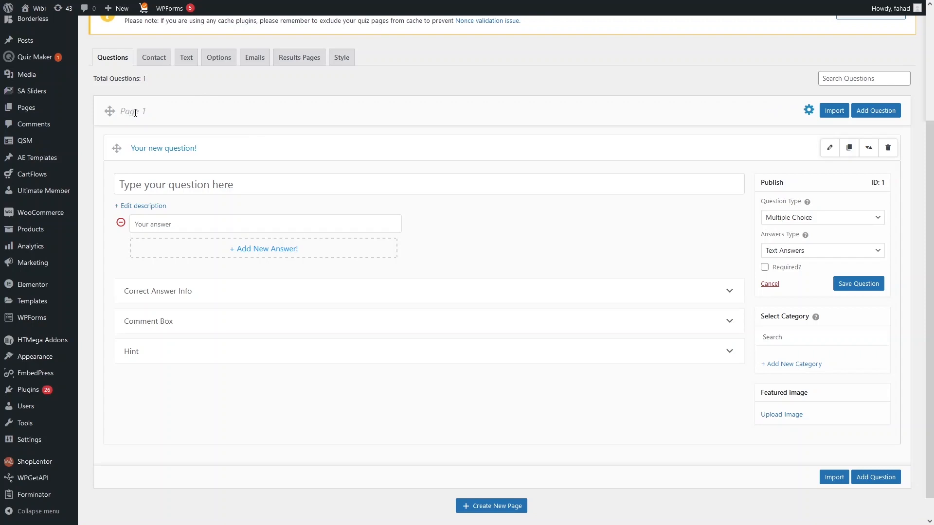
# Enter the question "What is your favourite color?" with the answers Red, Green, Black and Blue.
pyautogui.scroll(-1, 159, 135)
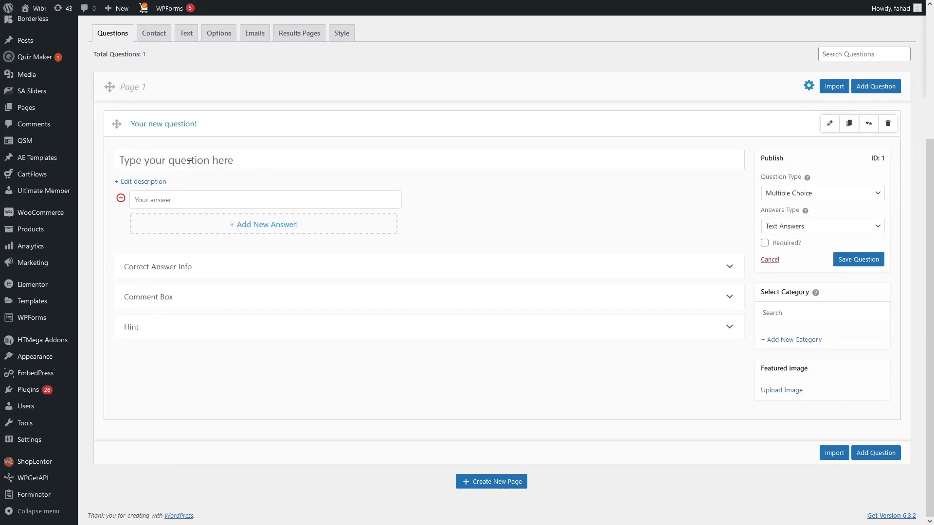
pyautogui.write('What is your favourite color?')
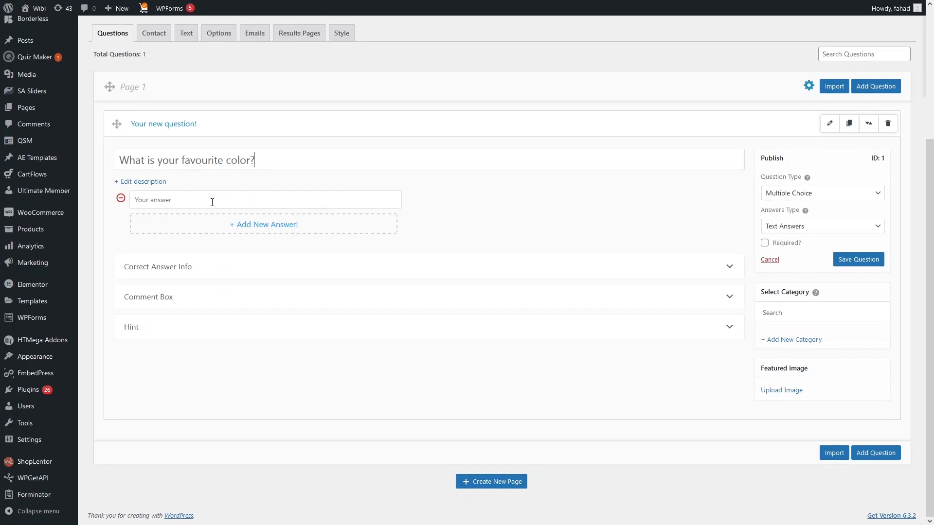
pyautogui.write('Red')
pyautogui.click(245, 228)
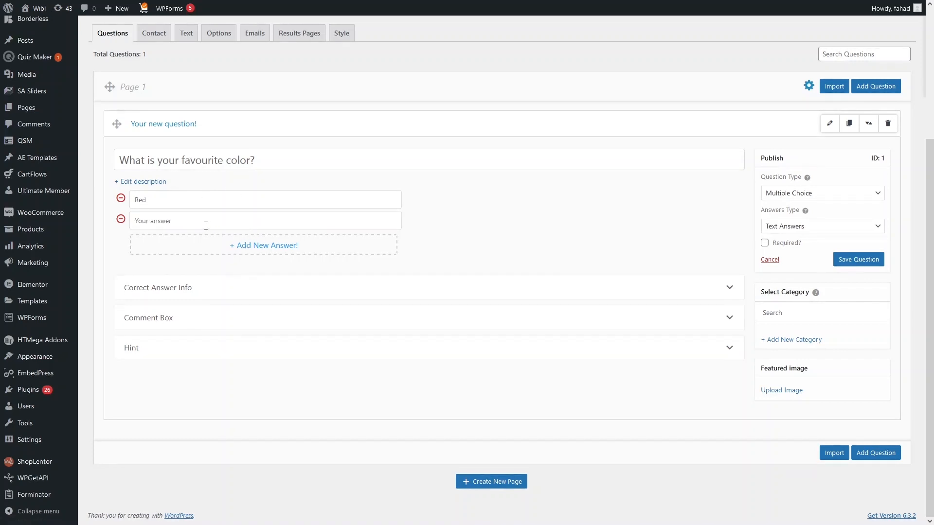
pyautogui.write('Green')
pyautogui.click(213, 248)
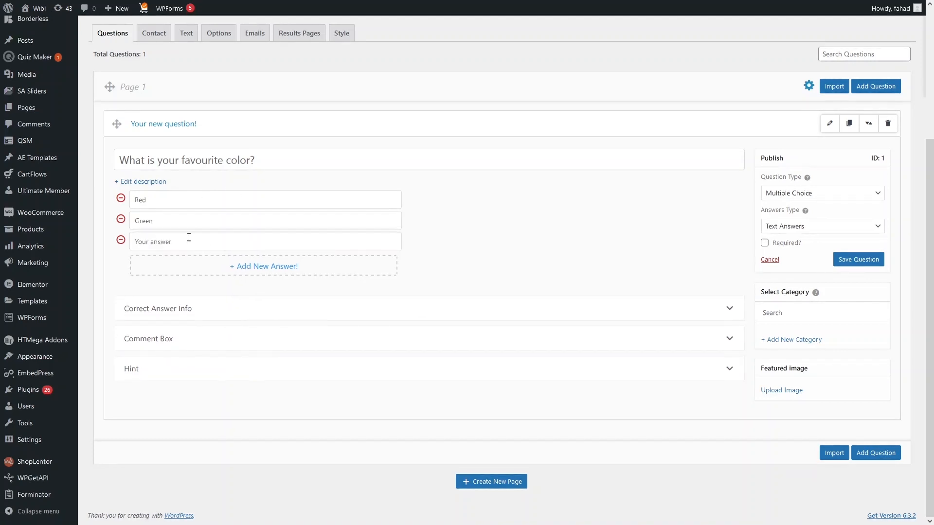
pyautogui.write('Black')
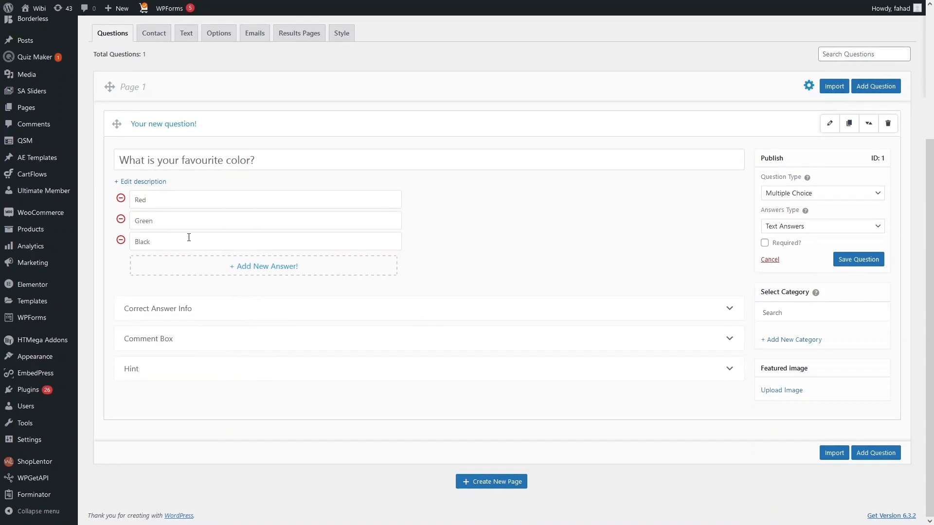
pyautogui.click(251, 269)
pyautogui.write('Blue')
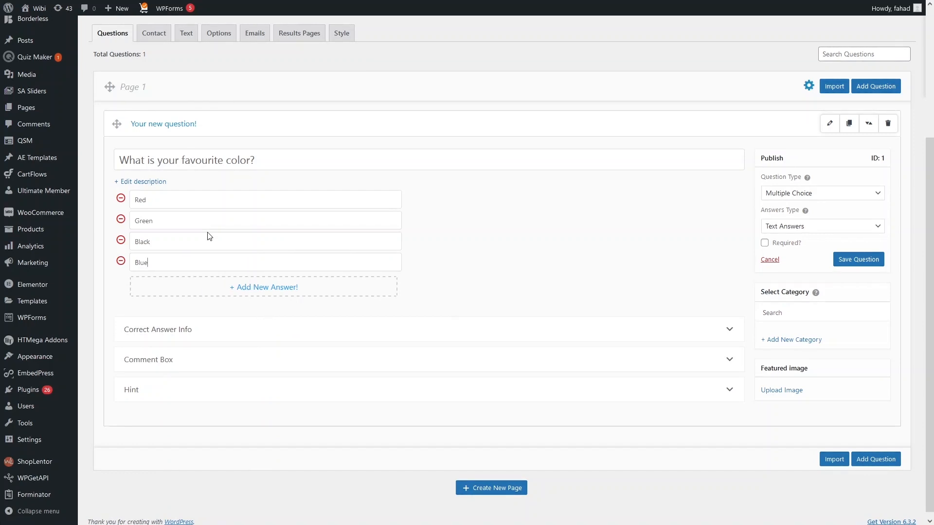
# Enter "Black" as the question's correct answer info and collapse that section.
pyautogui.click(170, 339)
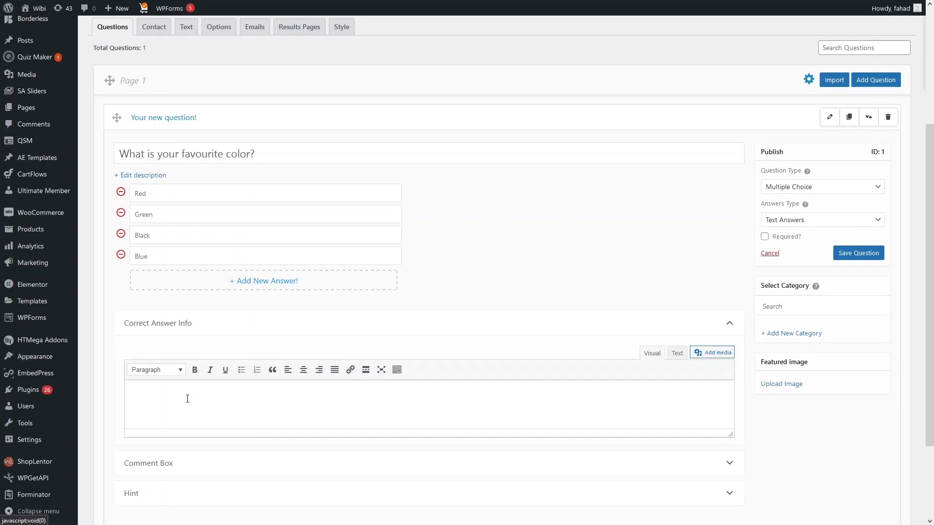
pyautogui.write('Bs')
pyautogui.press('BackSpace')
pyautogui.write('a')
pyautogui.press('BackSpace')
pyautogui.write('lack')
pyautogui.click(728, 324)
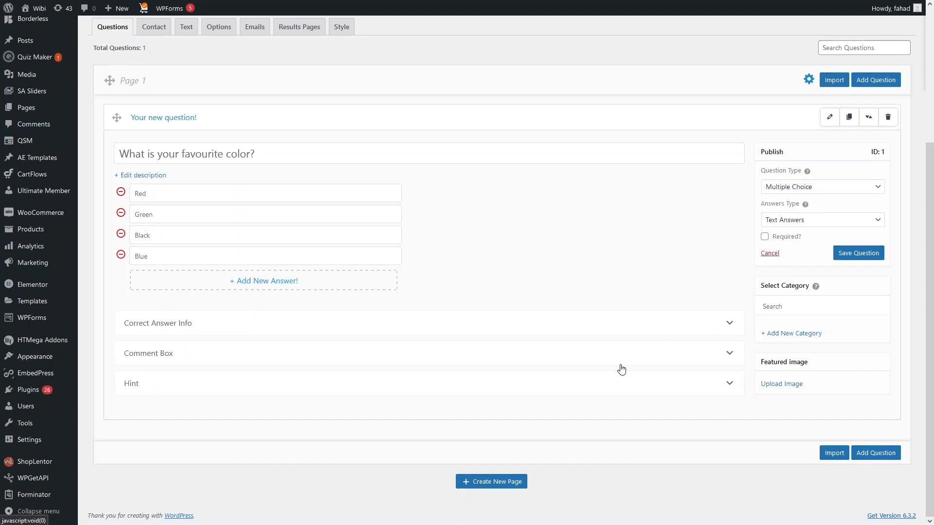
# Expand the question's Comment Box and Hint sections and examine the available question types.
pyautogui.click(622, 369)
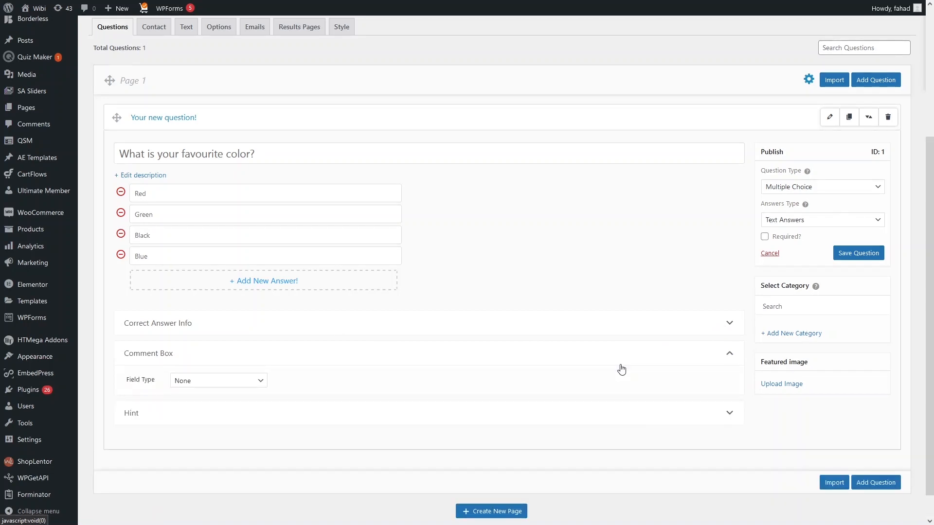
pyautogui.click(620, 424)
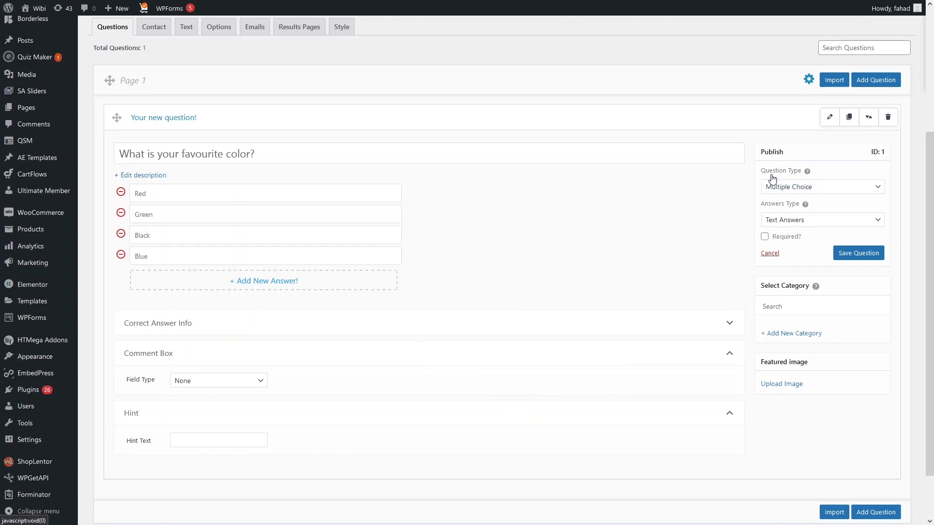
pyautogui.click(834, 188)
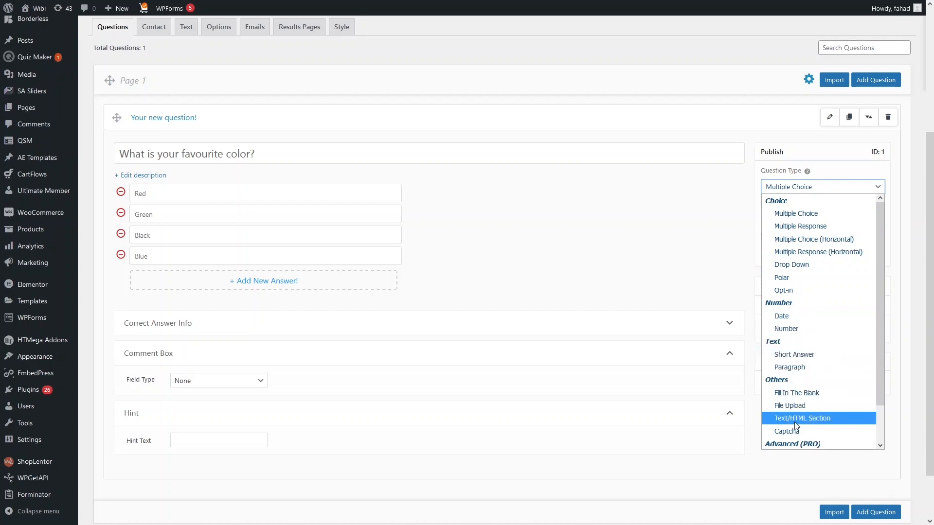
pyautogui.moveTo(879, 242); pyautogui.dragTo(878, 299)
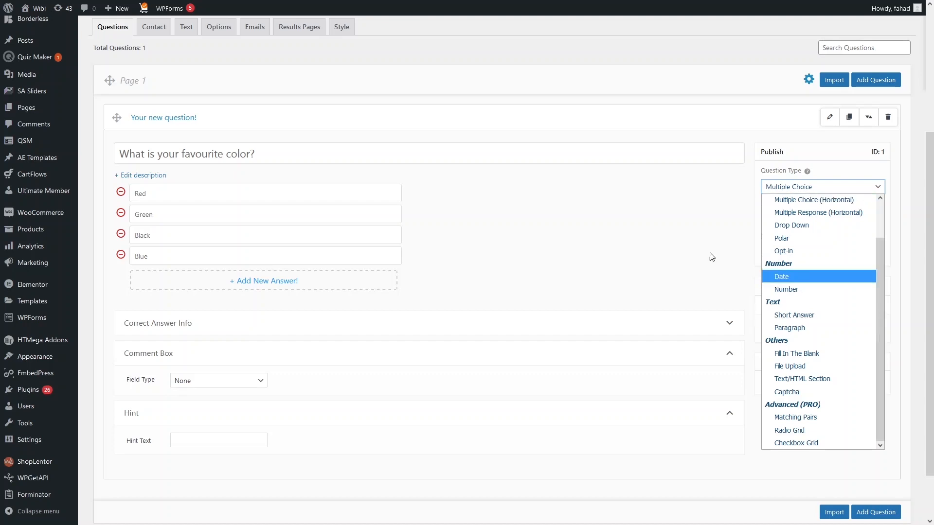
pyautogui.click(647, 214)
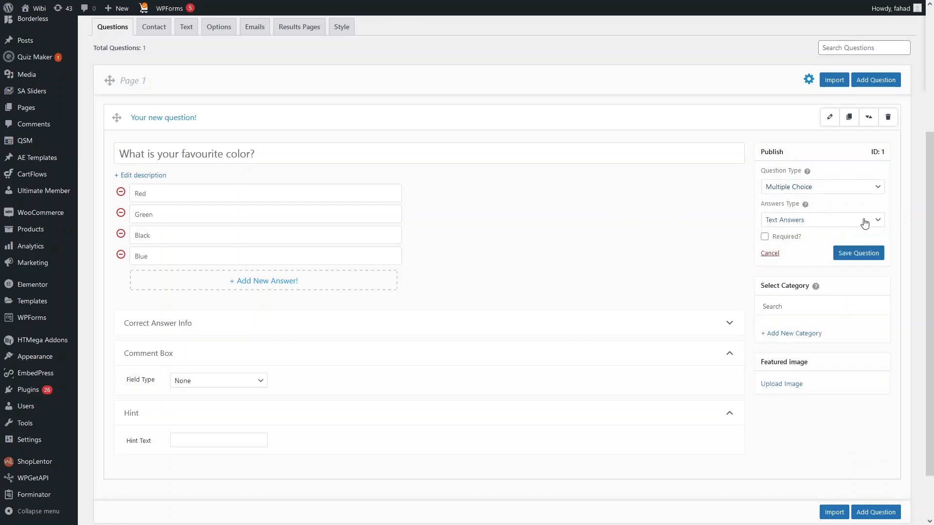
# Check the available answer types and save the favourite color question with text answers.
pyautogui.click(866, 222)
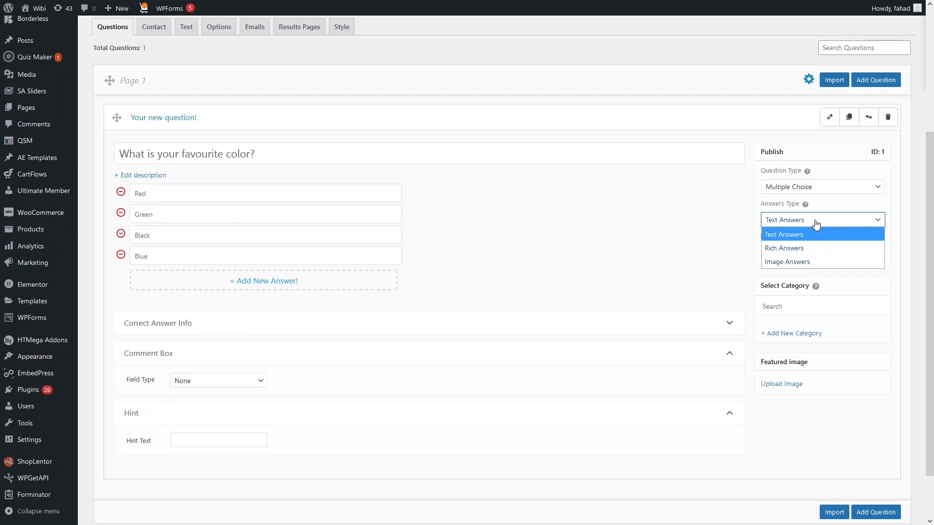
pyautogui.click(738, 232)
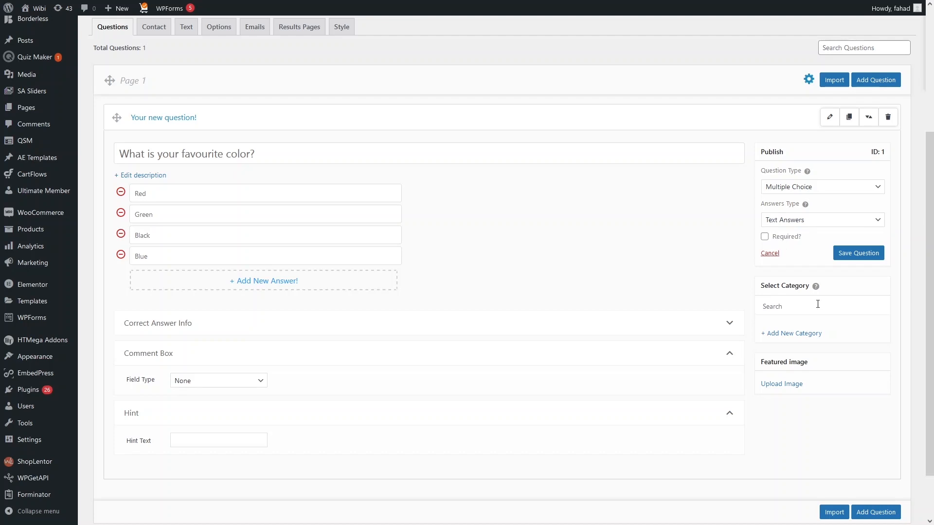
pyautogui.scroll(-1, 784, 296)
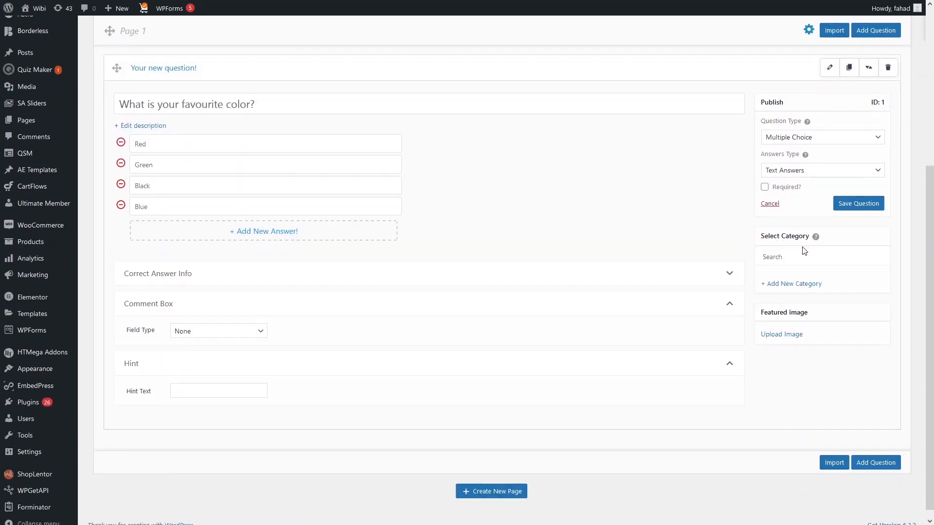
pyautogui.scroll(1, 830, 334)
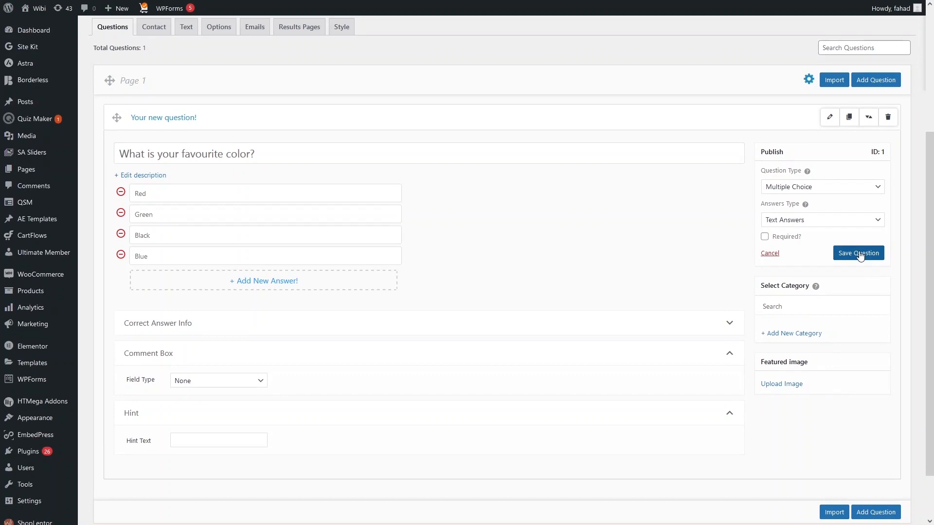
pyautogui.click(860, 256)
# Add a second question to Page 1 with the text "How old are you".
pyautogui.scroll(-1, 838, 313)
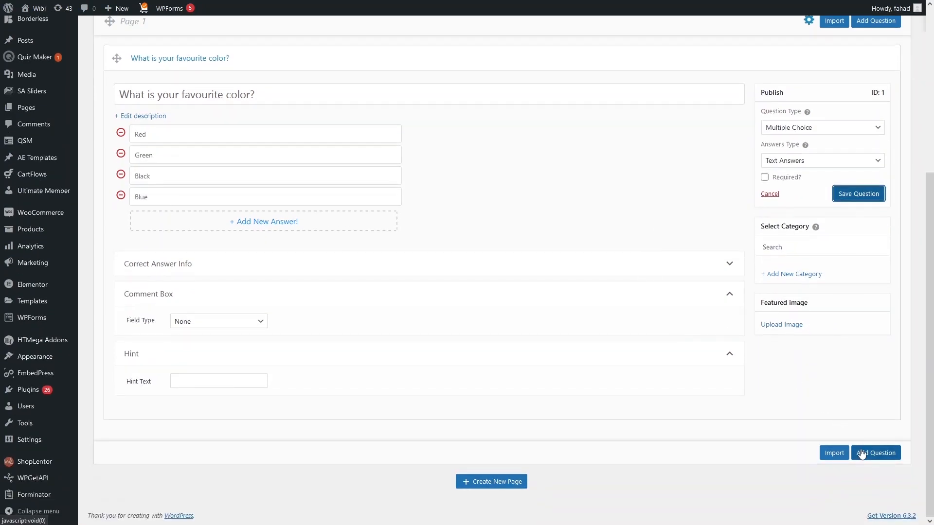
pyautogui.click(861, 453)
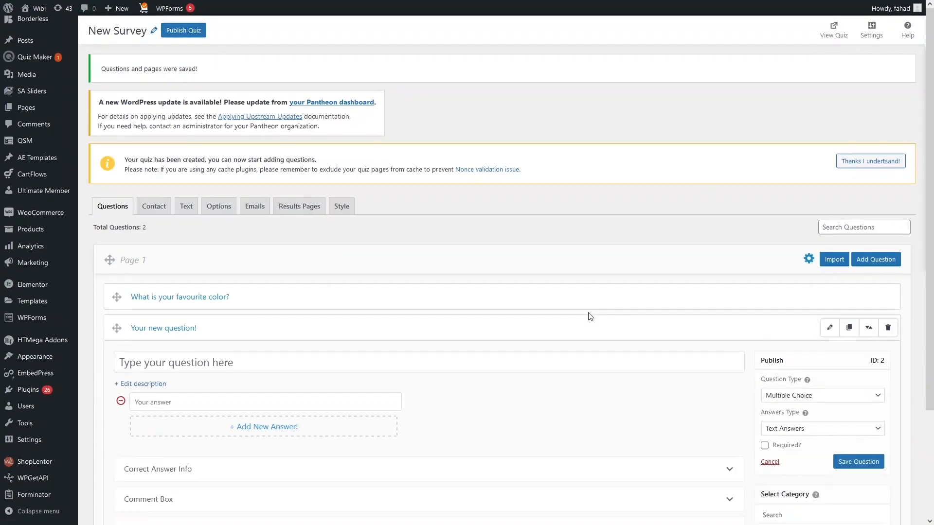
pyautogui.scroll(-4, 263, 170)
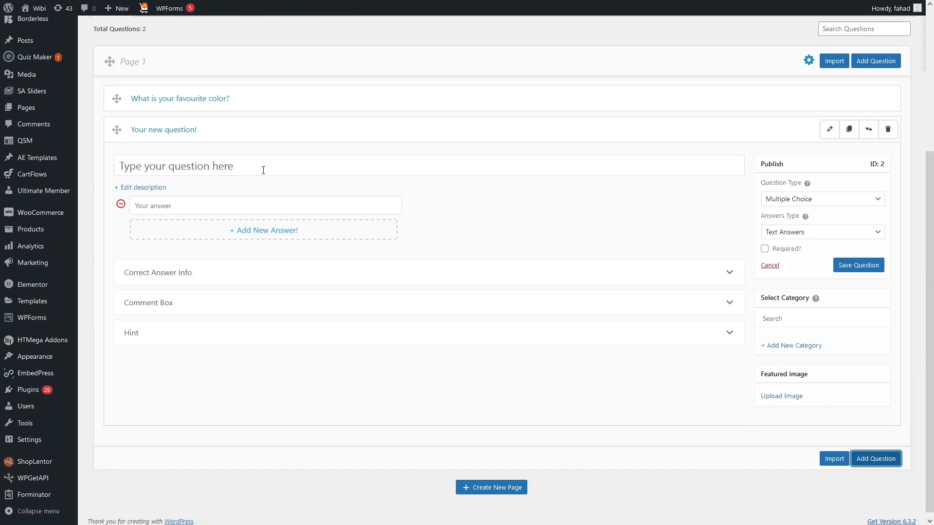
pyautogui.click(262, 166)
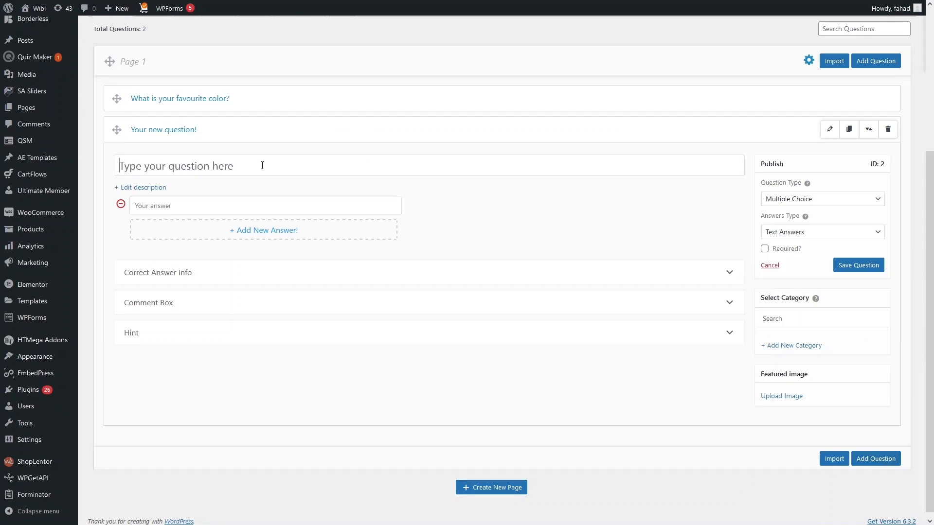
pyautogui.write('How old a')
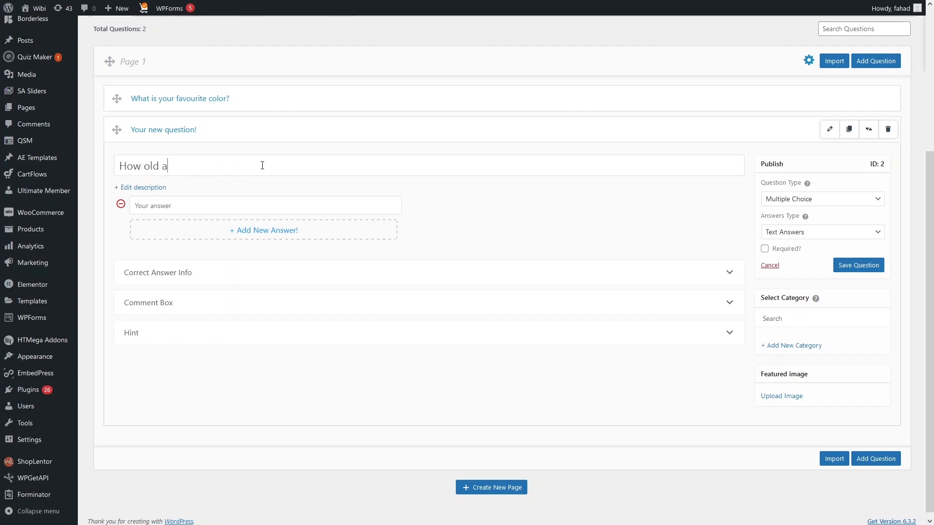
pyautogui.write('re you')
# Give the age question the answers 18, <18, >18 and "Prefre not to share", and save the question.
pyautogui.click(225, 211)
pyautogui.write('18')
pyautogui.click(235, 231)
pyautogui.write('<18')
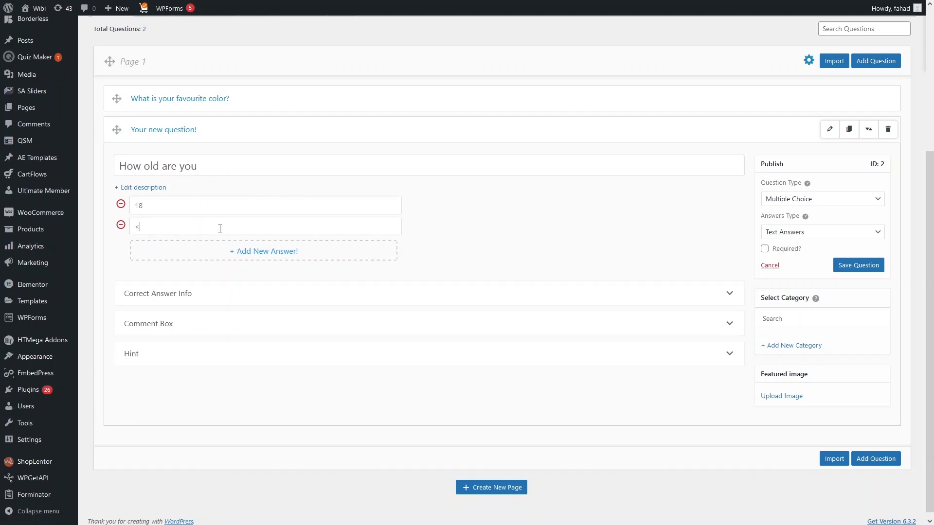
pyautogui.click(241, 258)
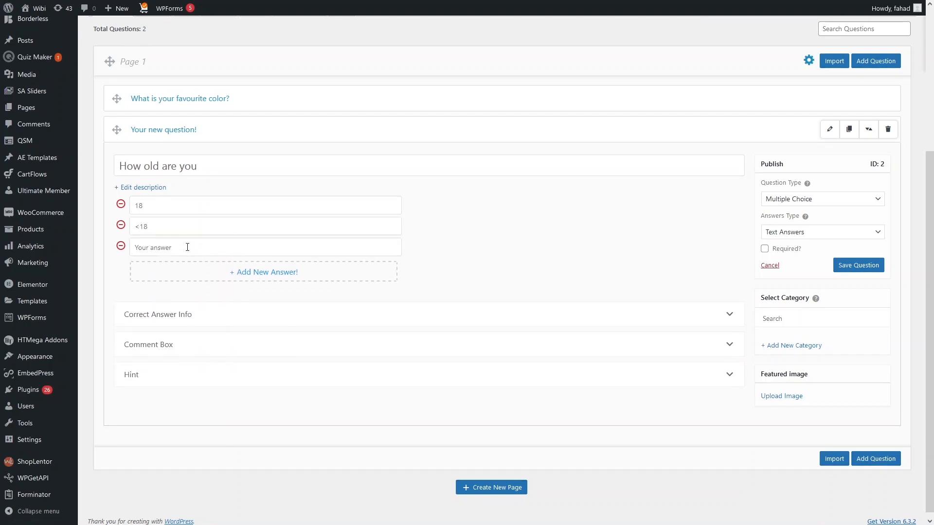
pyautogui.write('>18')
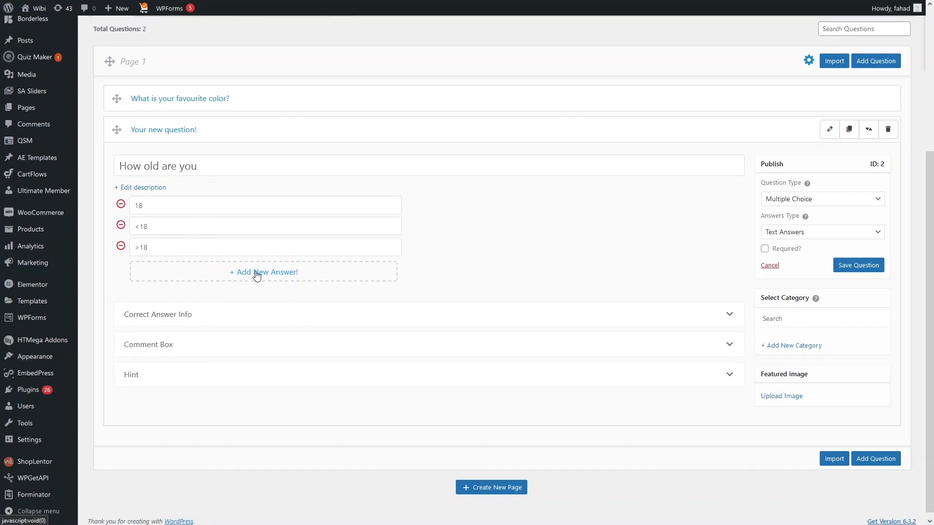
pyautogui.click(256, 272)
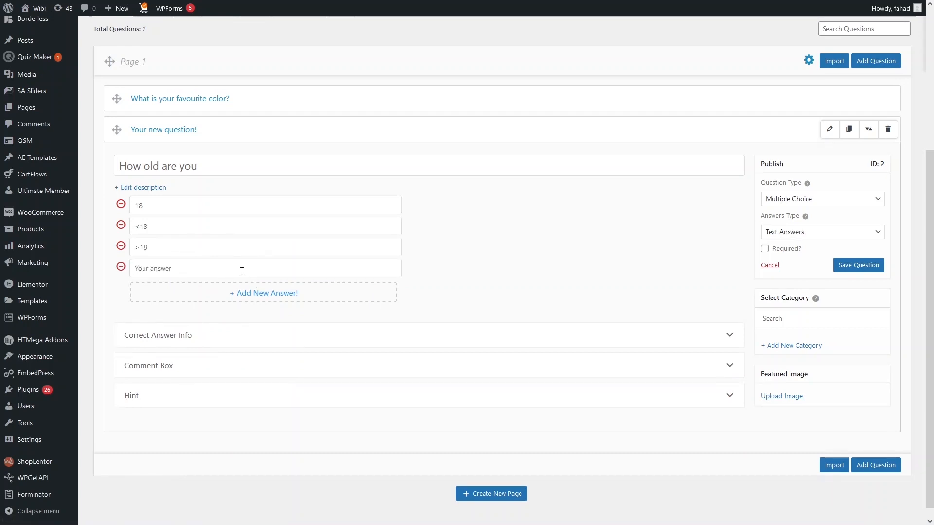
pyautogui.write('Prefre not to share')
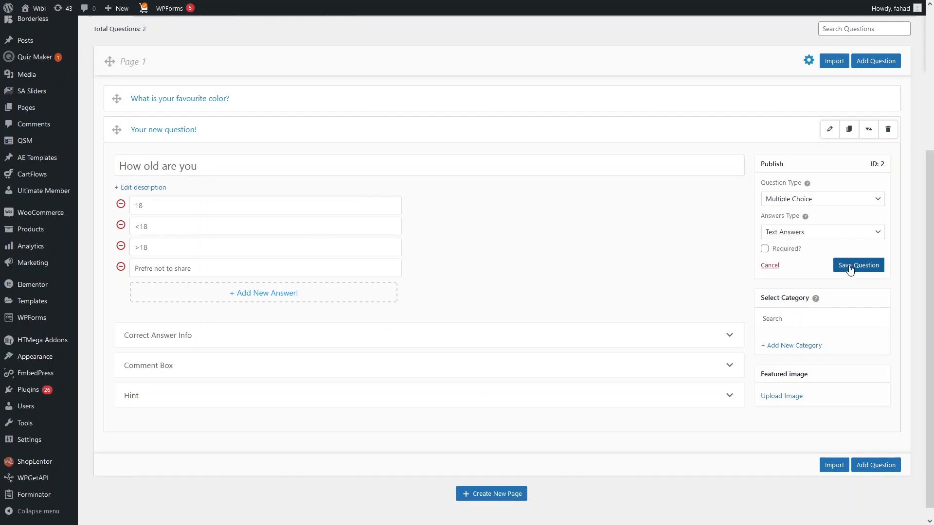
pyautogui.click(848, 267)
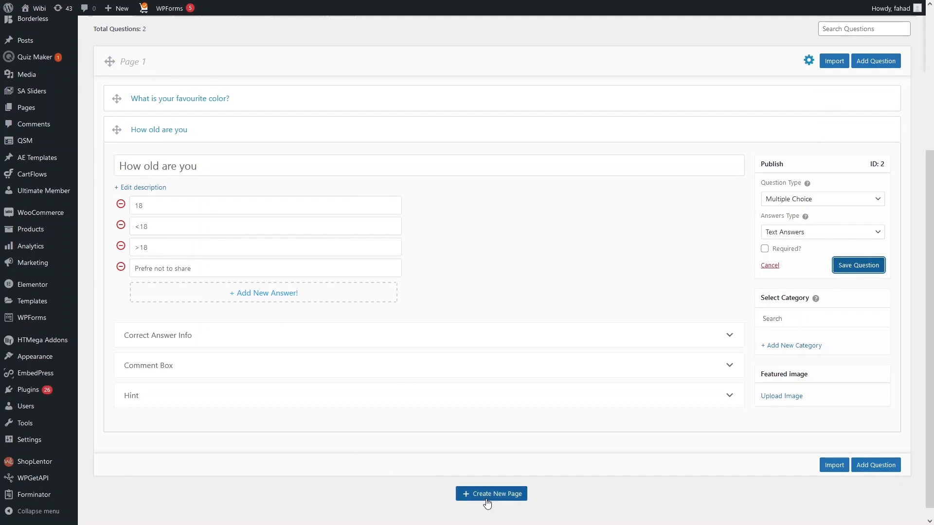
# Turn off showing the contact form to logged in users in the survey's contact settings and save the form.
pyautogui.scroll(2, 658, 319)
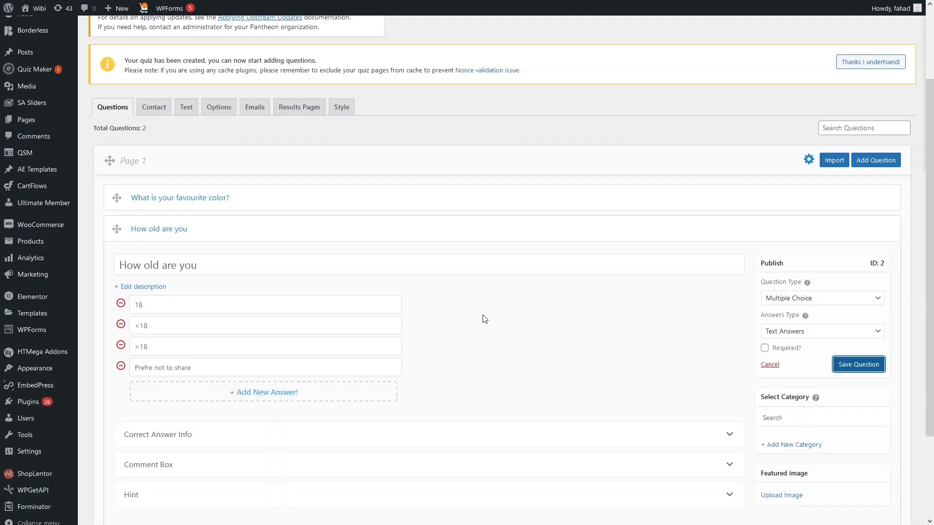
pyautogui.click(157, 117)
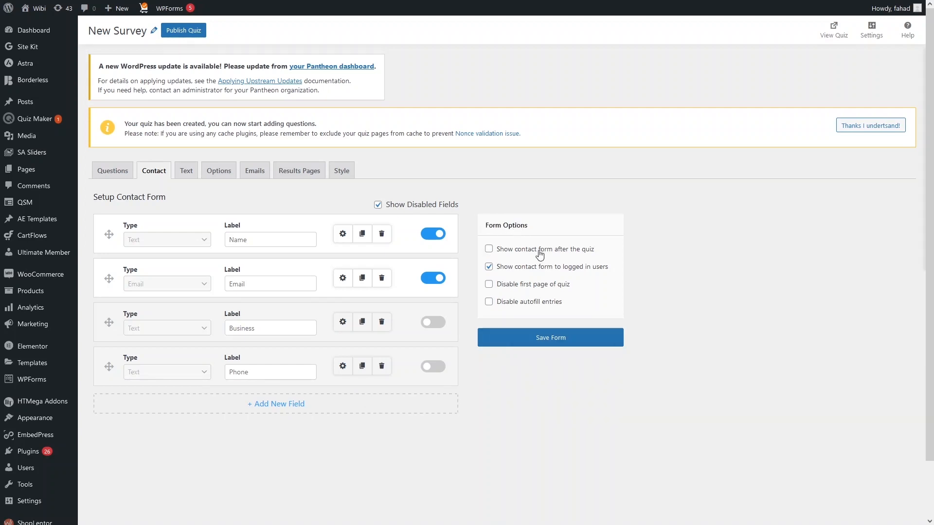
pyautogui.click(489, 268)
pyautogui.click(553, 342)
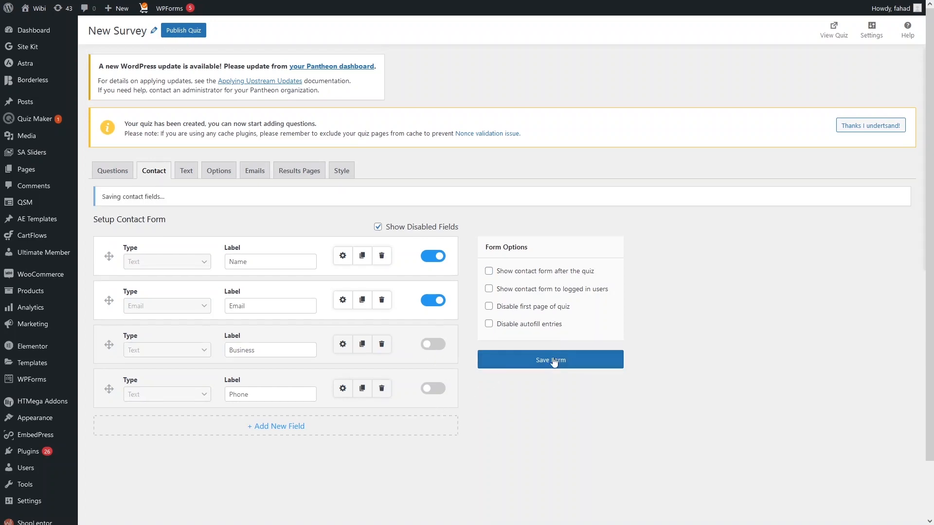
# Examine the survey's Text Before Quiz and Text After Quiz messages.
pyautogui.click(187, 174)
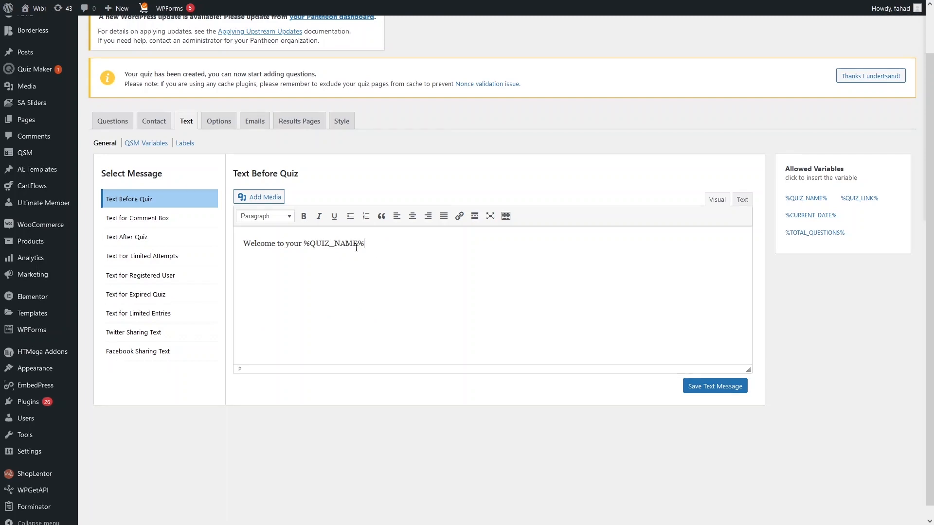
pyautogui.moveTo(356, 247); pyautogui.dragTo(243, 243)
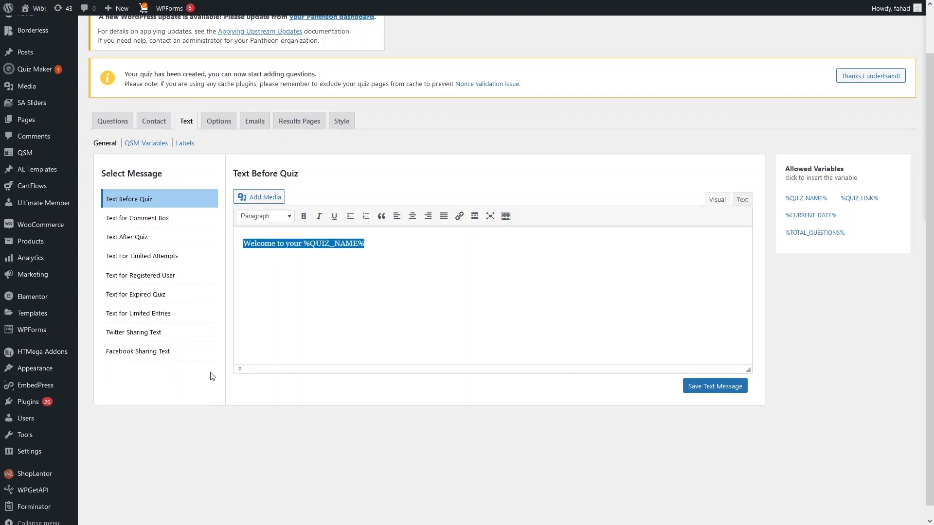
pyautogui.click(135, 238)
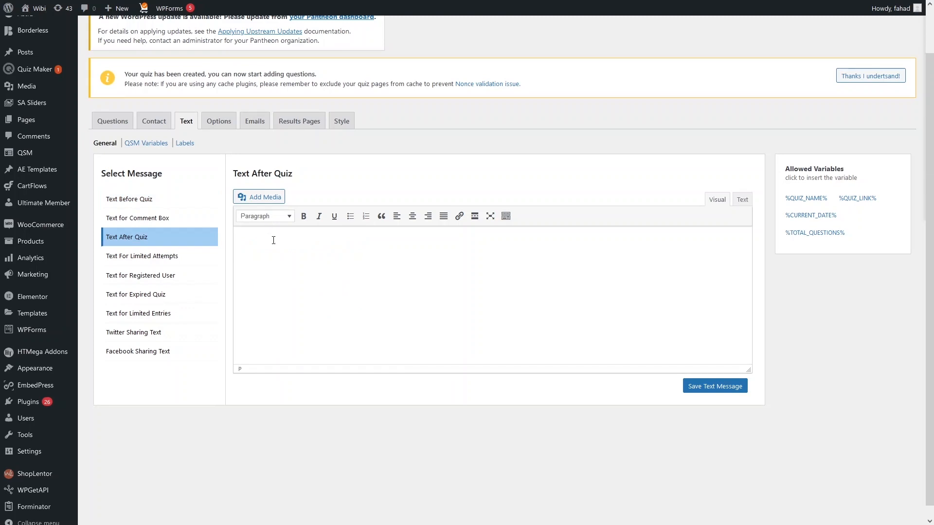
pyautogui.click(273, 240)
# Review the survey's general options, including quiz type, login requirement, question limits and quiz dates.
pyautogui.click(219, 121)
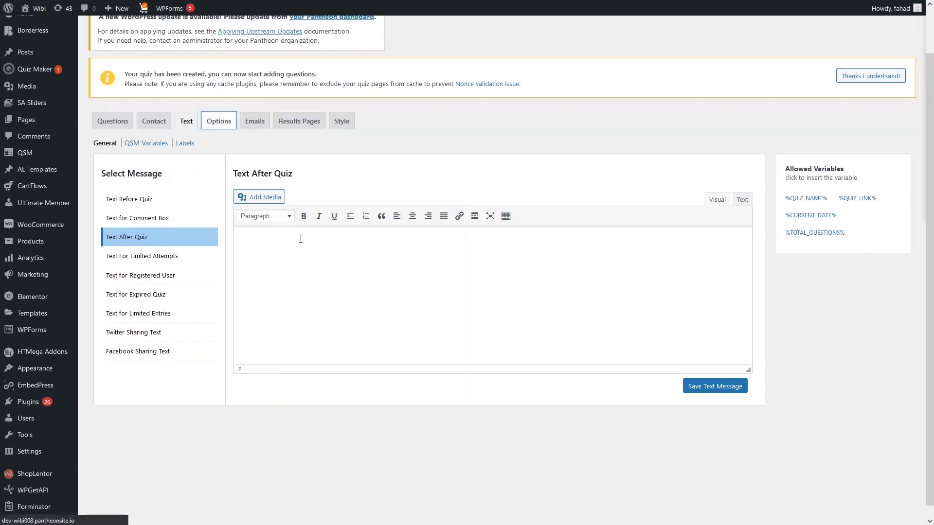
pyautogui.scroll(-2, 309, 220)
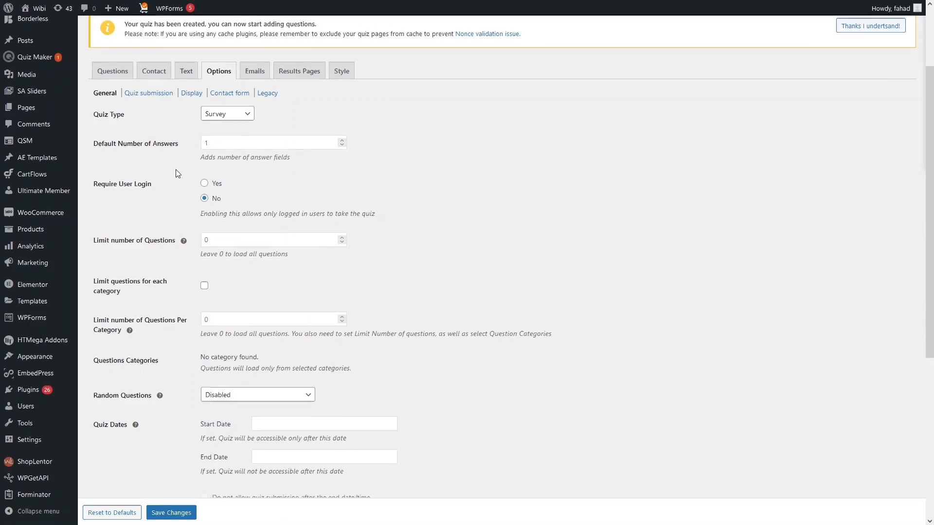
pyautogui.scroll(-1, 105, 152)
pyautogui.scroll(1, 148, 150)
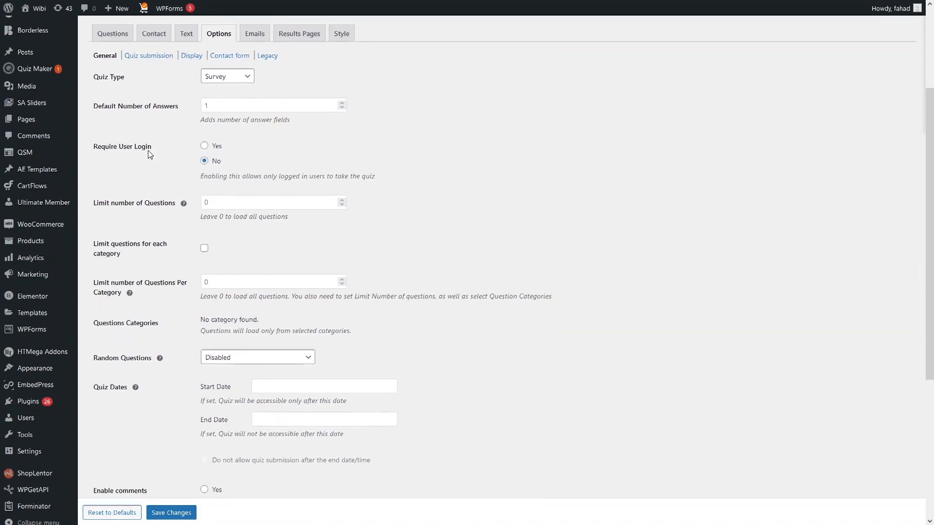
pyautogui.scroll(-2, 141, 122)
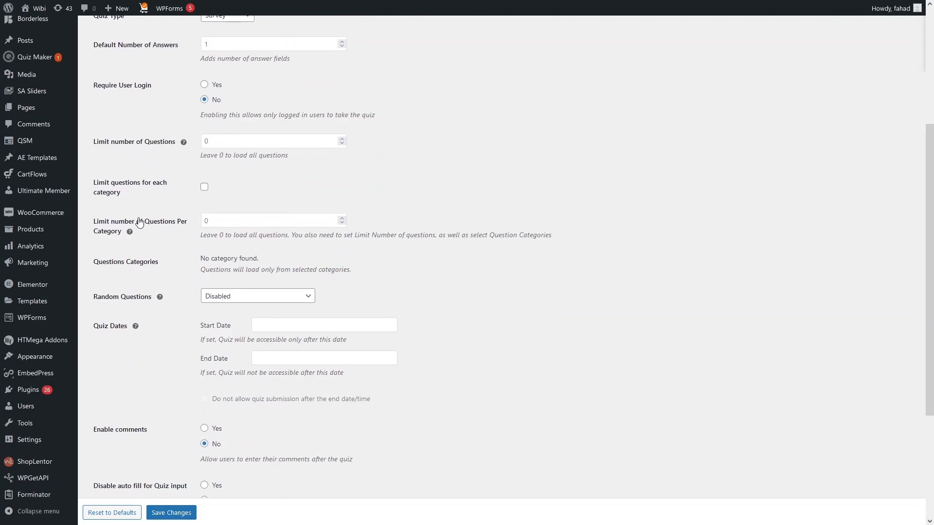
pyautogui.scroll(-2, 136, 274)
pyautogui.scroll(3, 129, 240)
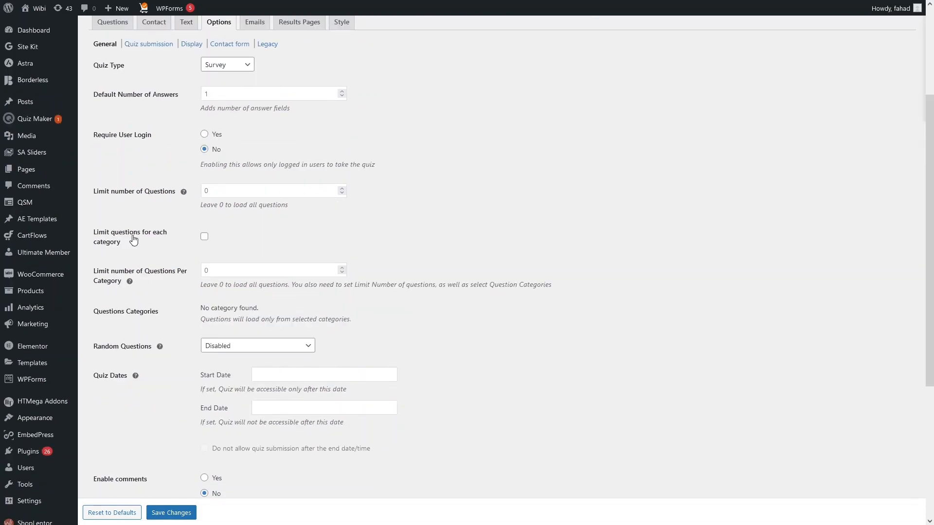
pyautogui.scroll(2, 139, 238)
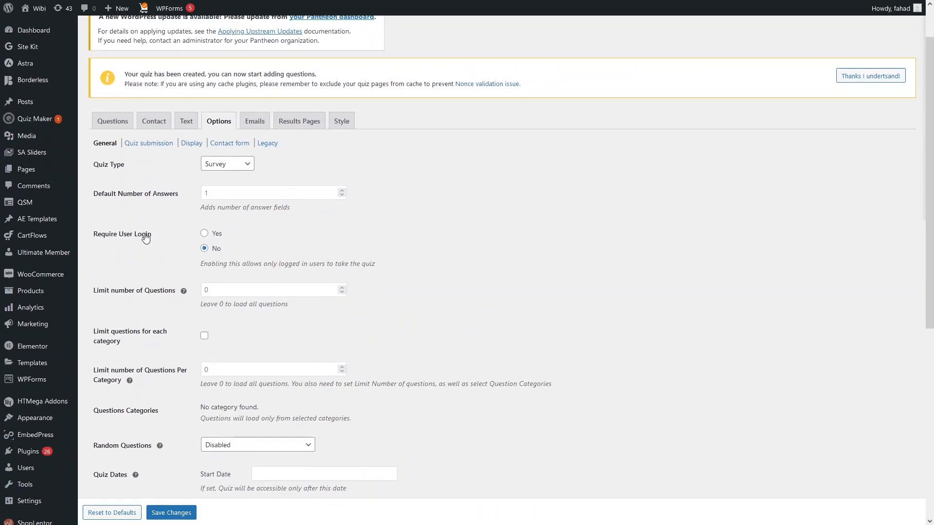
# Examine the recipient, subject and content of the survey's first results email.
pyautogui.click(253, 125)
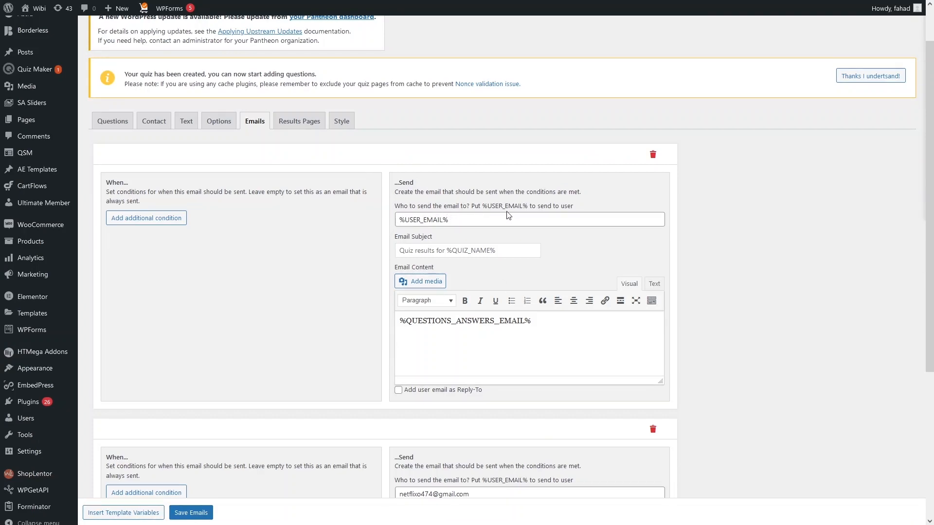
pyautogui.moveTo(458, 220); pyautogui.dragTo(375, 221)
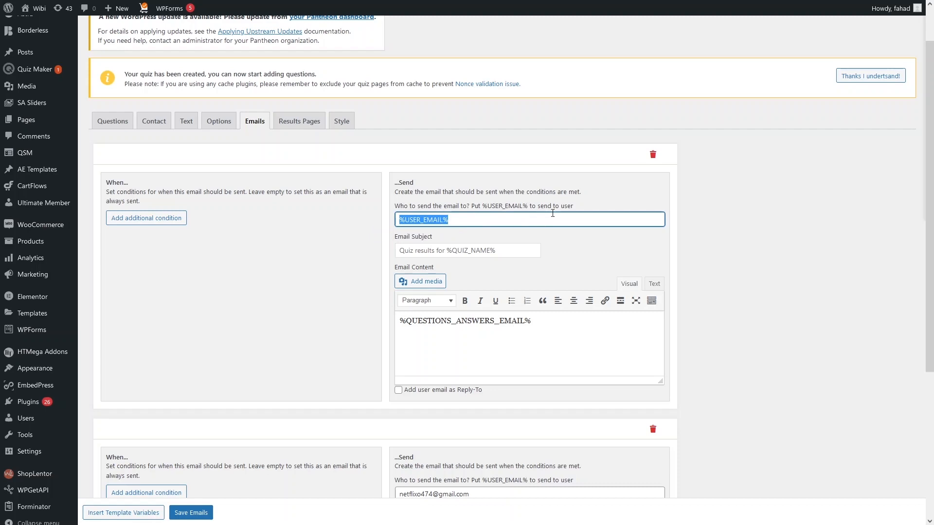
pyautogui.scroll(-2, 491, 249)
pyautogui.click(521, 227)
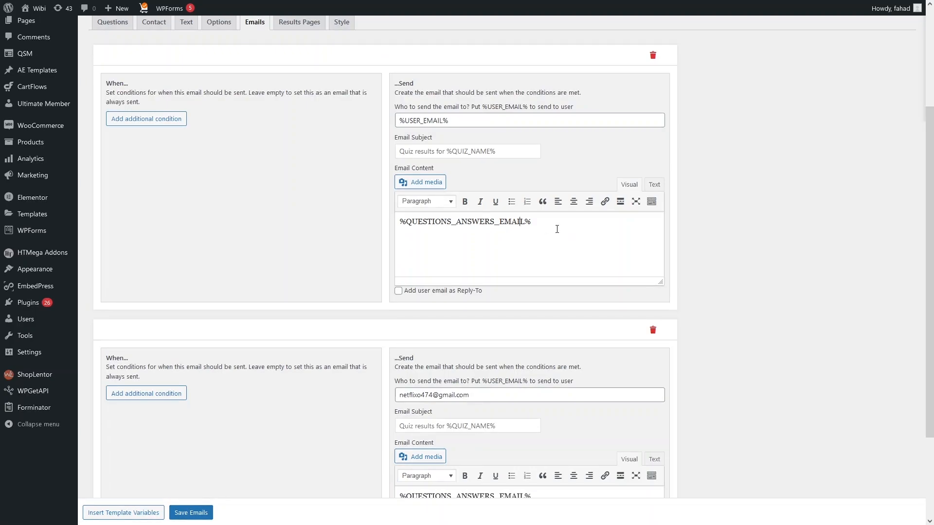
pyautogui.moveTo(557, 229); pyautogui.dragTo(399, 228)
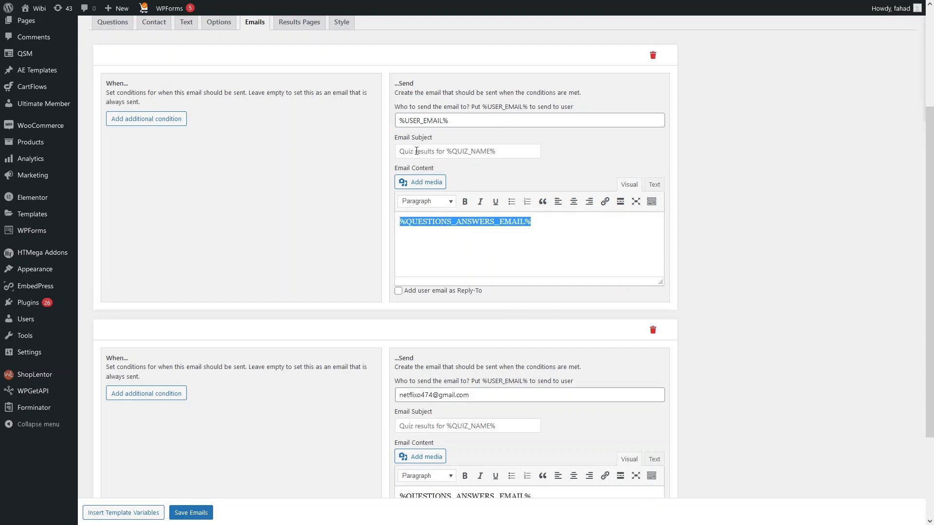
pyautogui.moveTo(507, 150); pyautogui.dragTo(387, 147)
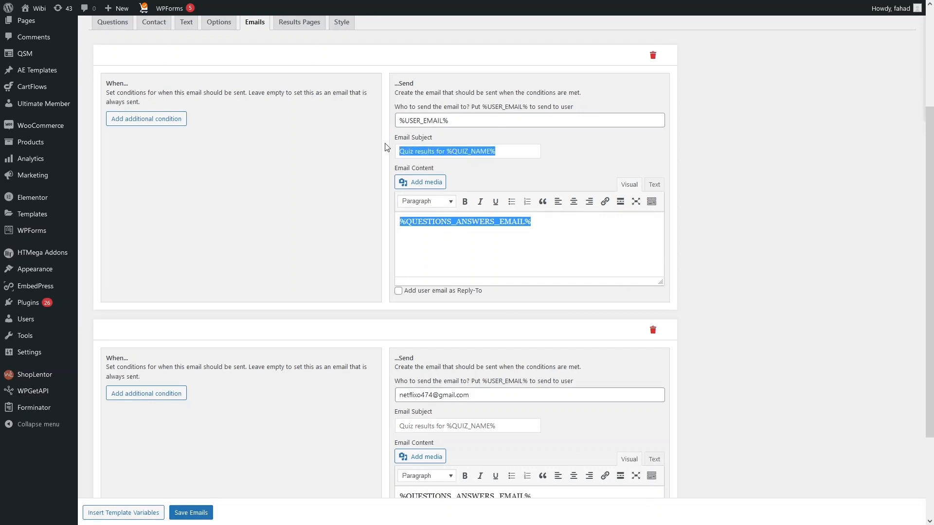
pyautogui.scroll(2, 340, 214)
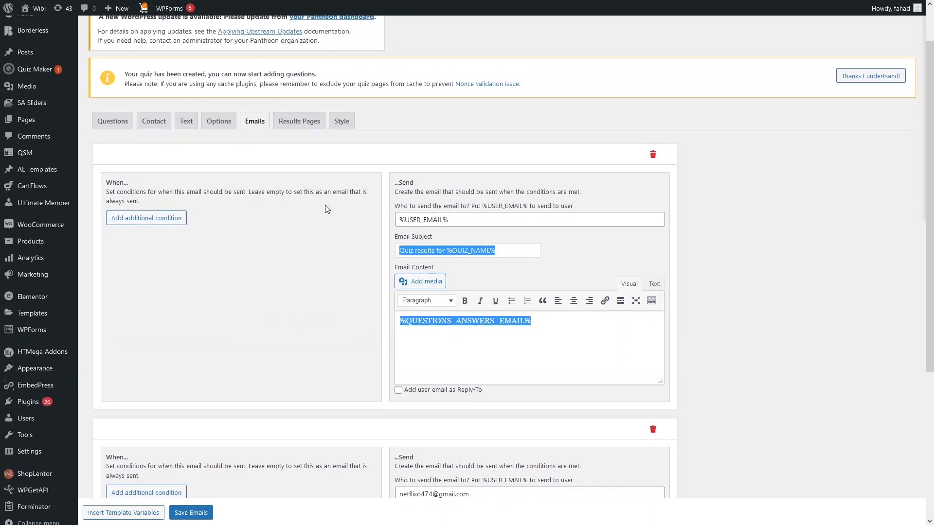
# Examine the message shown on the survey's default results page.
pyautogui.click(300, 125)
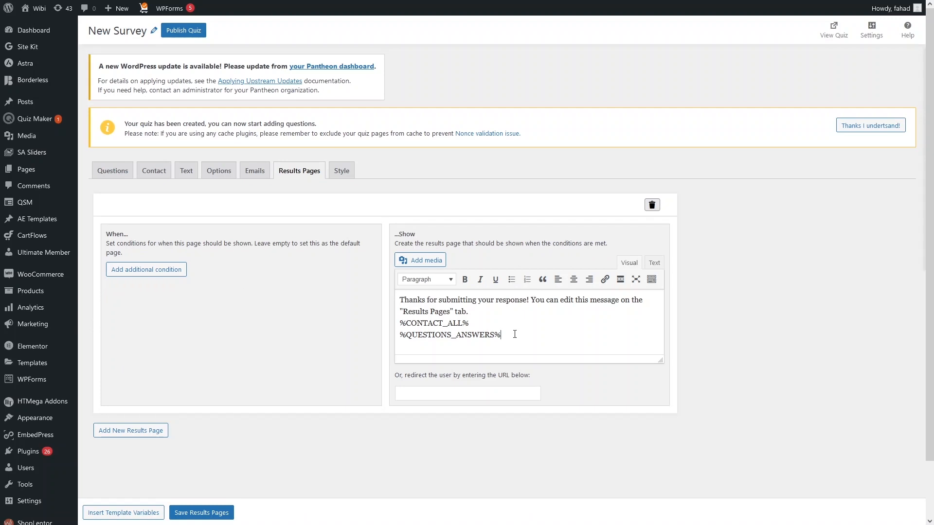
pyautogui.moveTo(514, 335); pyautogui.dragTo(390, 287)
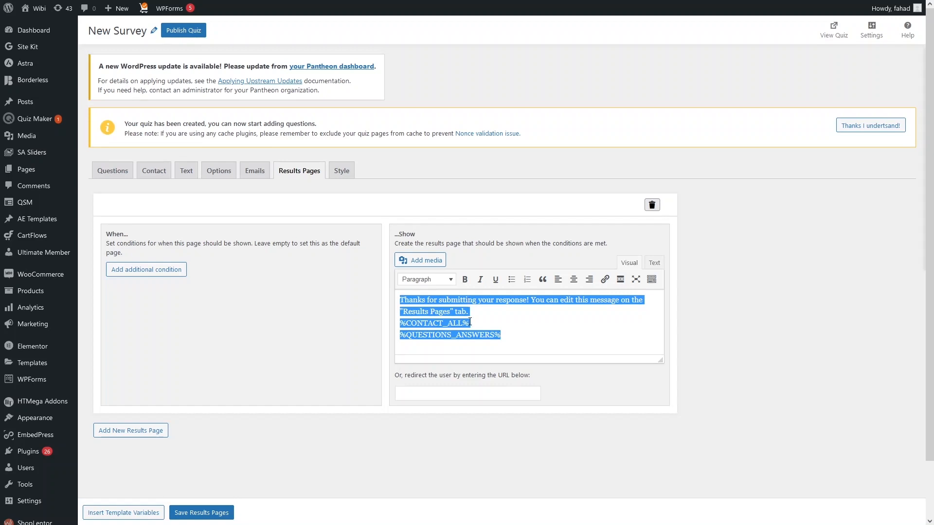
# Examine the themes available for the survey's style, including the Default Theme and the paid ones.
pyautogui.click(343, 174)
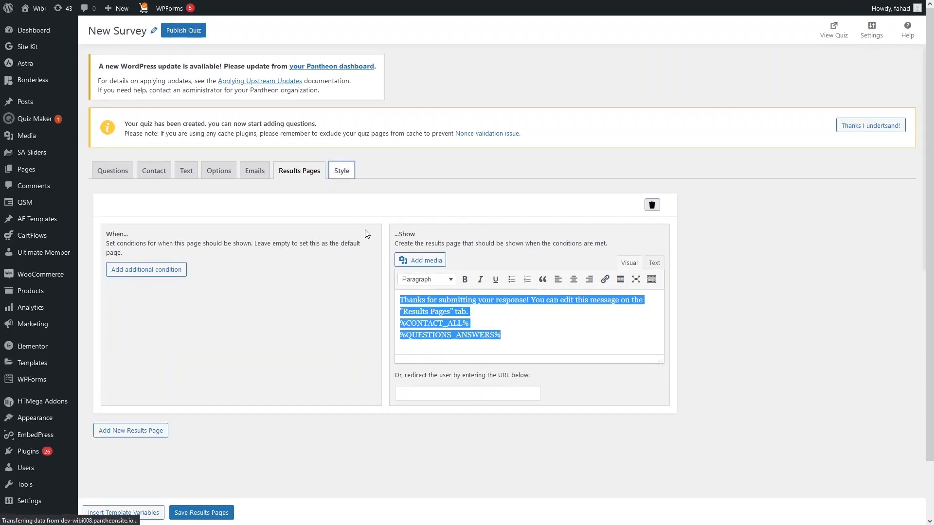
pyautogui.scroll(-4, 306, 193)
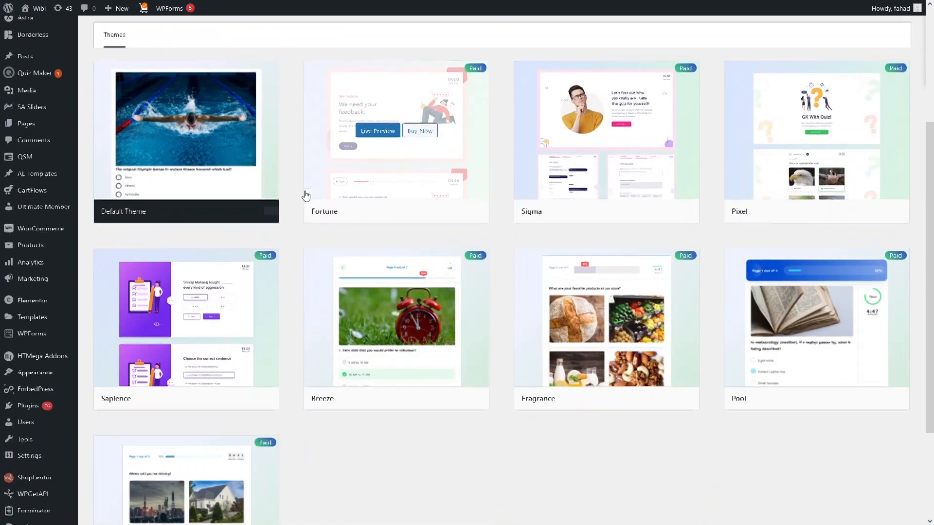
pyautogui.scroll(1, 306, 194)
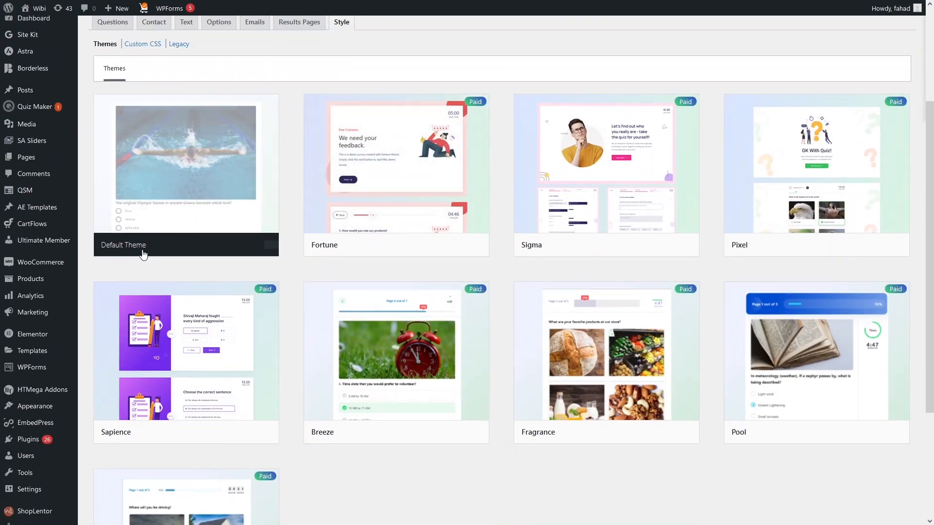
pyautogui.scroll(2, 143, 254)
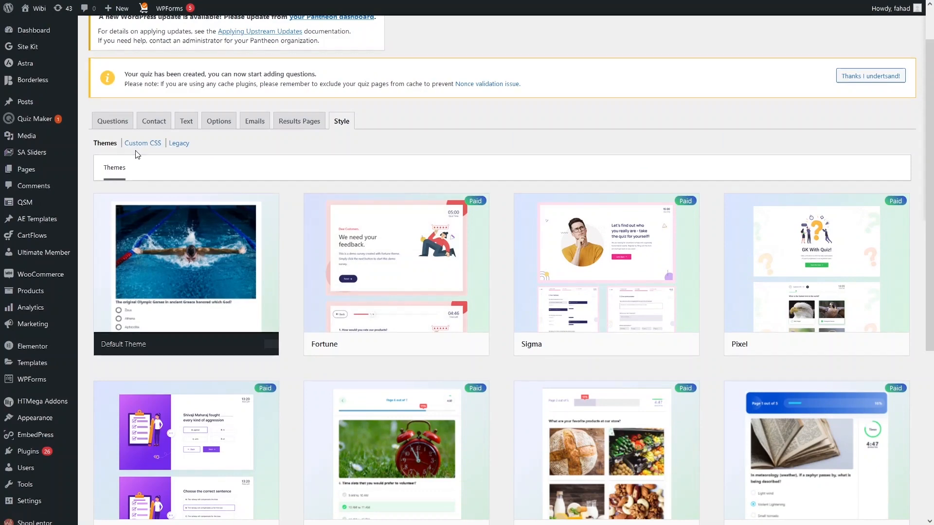
pyautogui.scroll(-2, 342, 402)
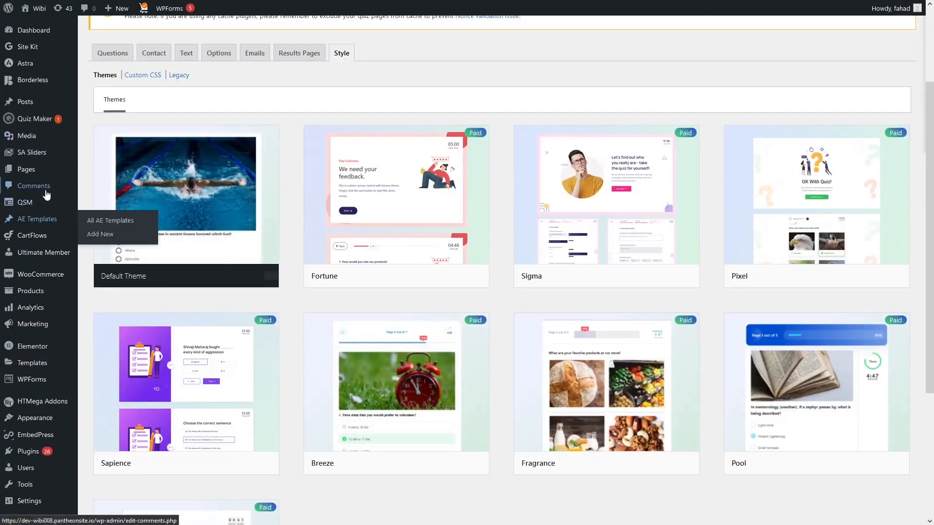
# Copy New Survey's embed shortcode from the list of quizzes and surveys.
pyautogui.moveTo(51, 204)
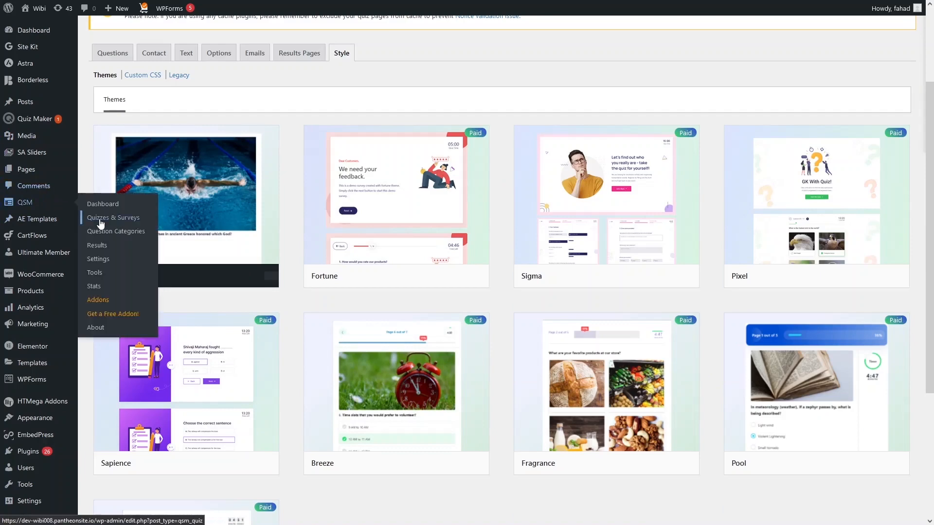
pyautogui.click(101, 224)
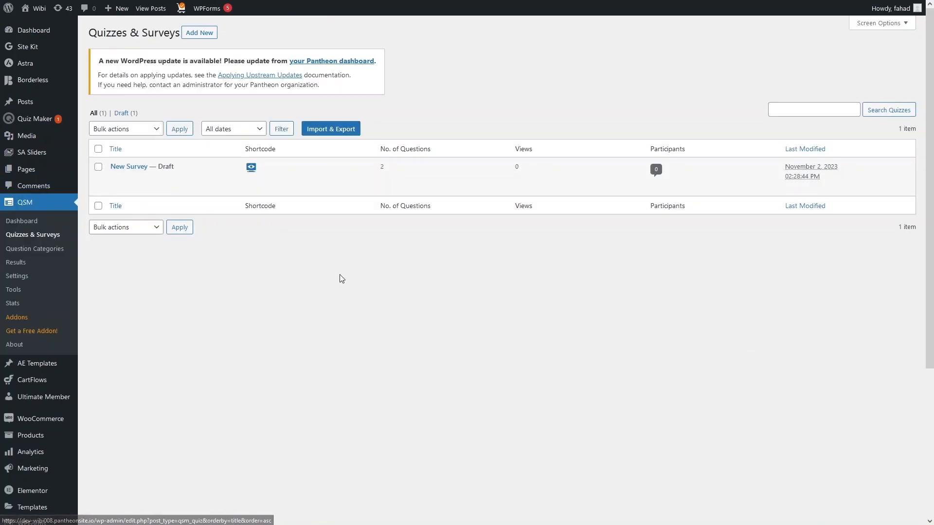
pyautogui.click(252, 167)
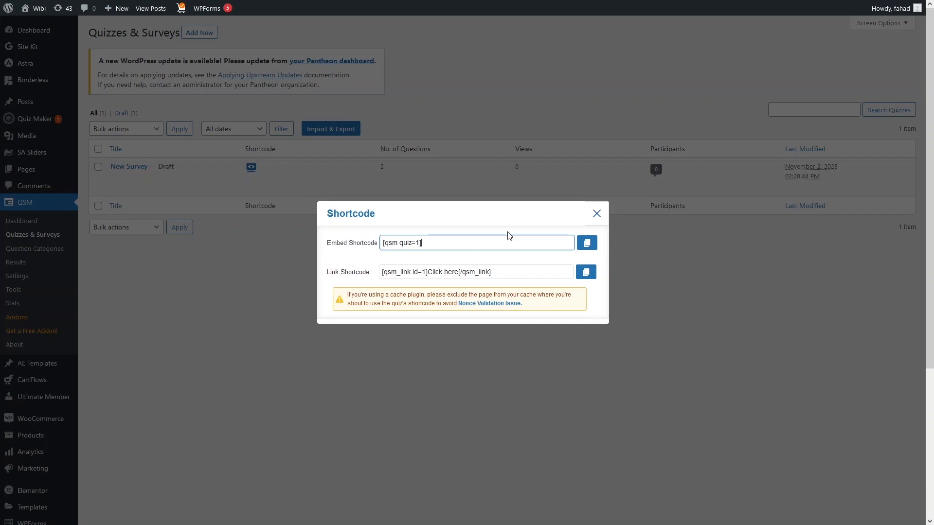
pyautogui.click(586, 243)
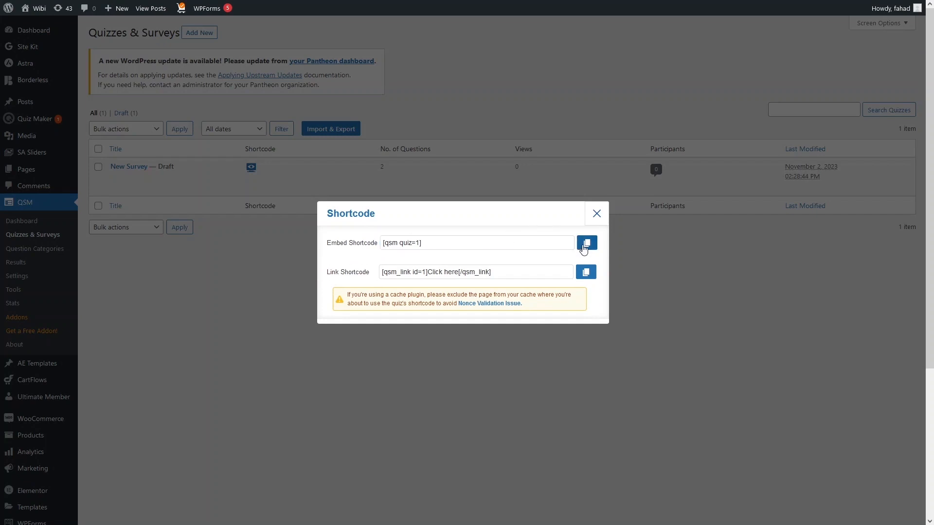
pyautogui.click(254, 262)
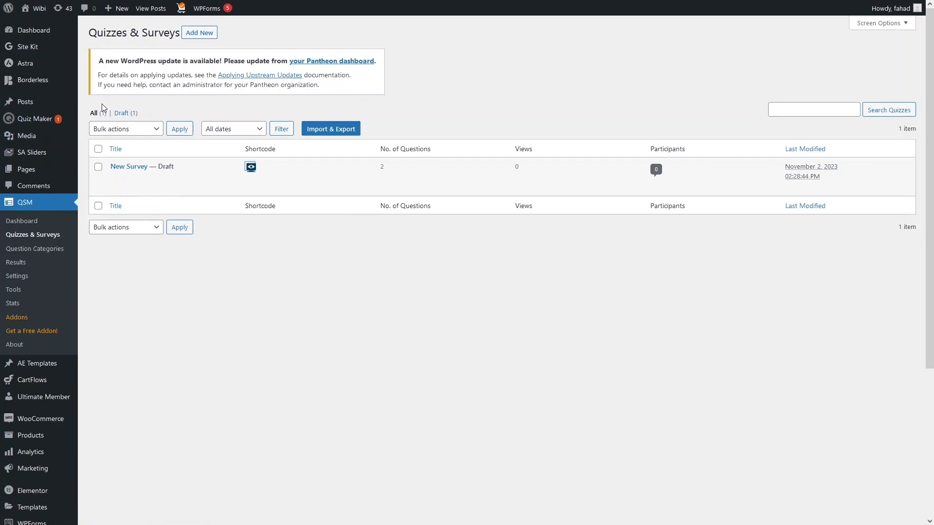
# Create a new post titled "Survey Form".
pyautogui.moveTo(24, 108)
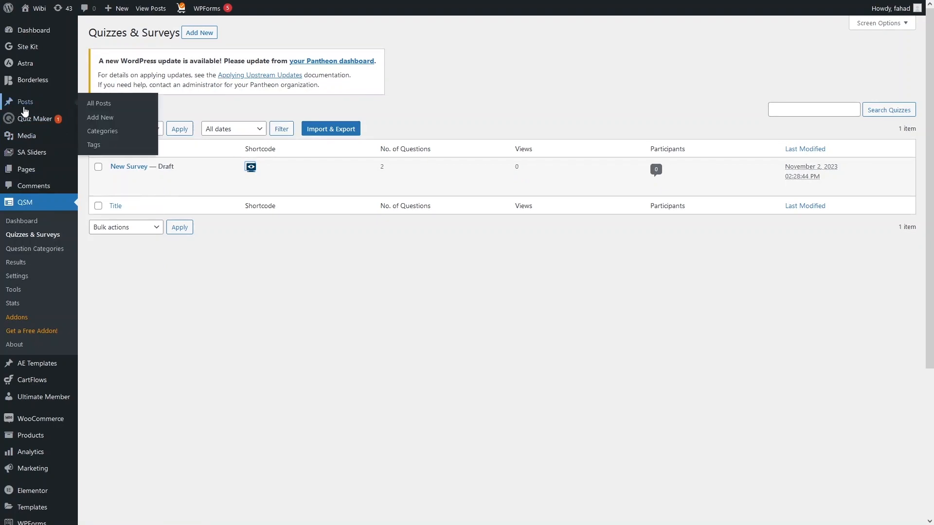
pyautogui.click(107, 126)
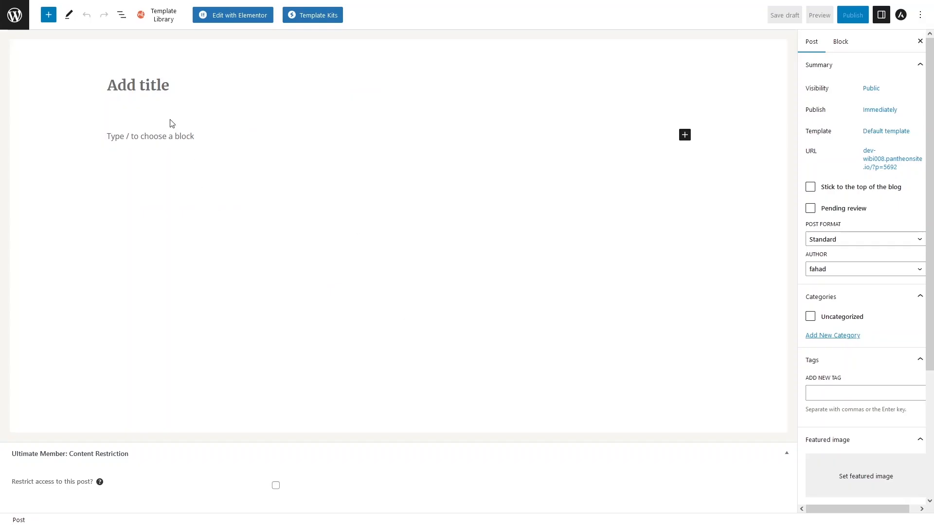
pyautogui.click(167, 86)
pyautogui.write('Survey Form')
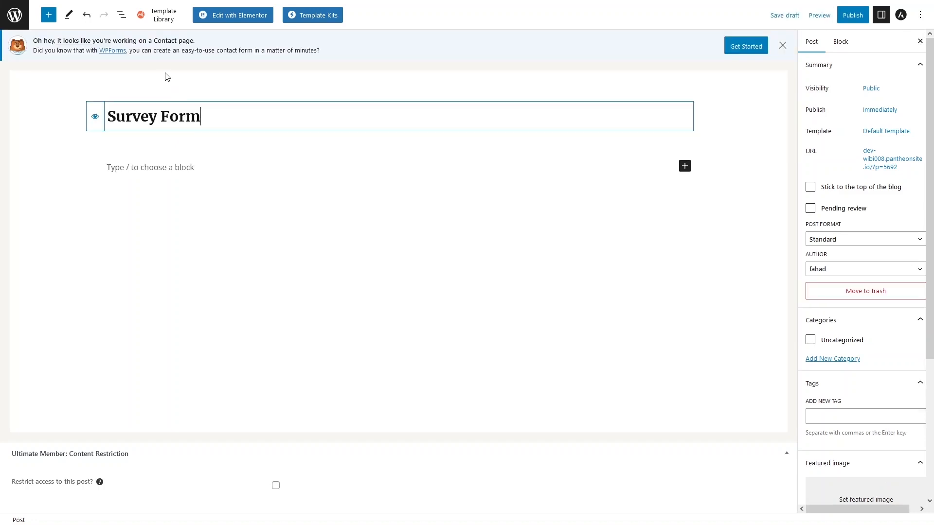
# Insert a Shortcode block below the post title containing the copied shortcode [qsm quiz=1].
pyautogui.click(200, 168)
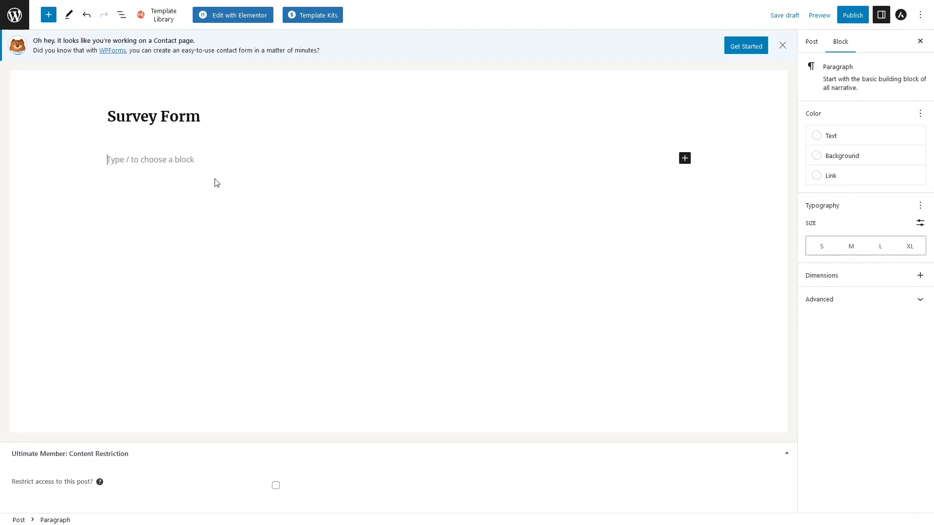
pyautogui.click(686, 160)
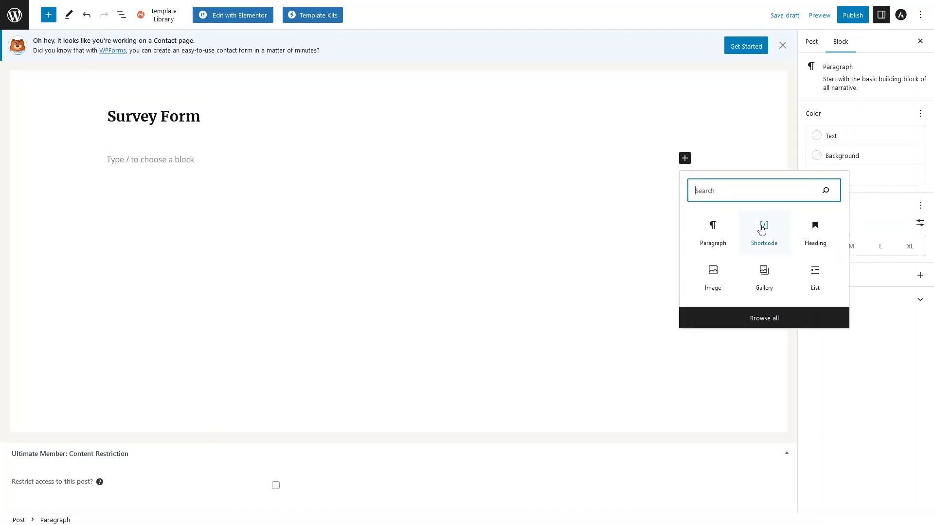
pyautogui.click(762, 230)
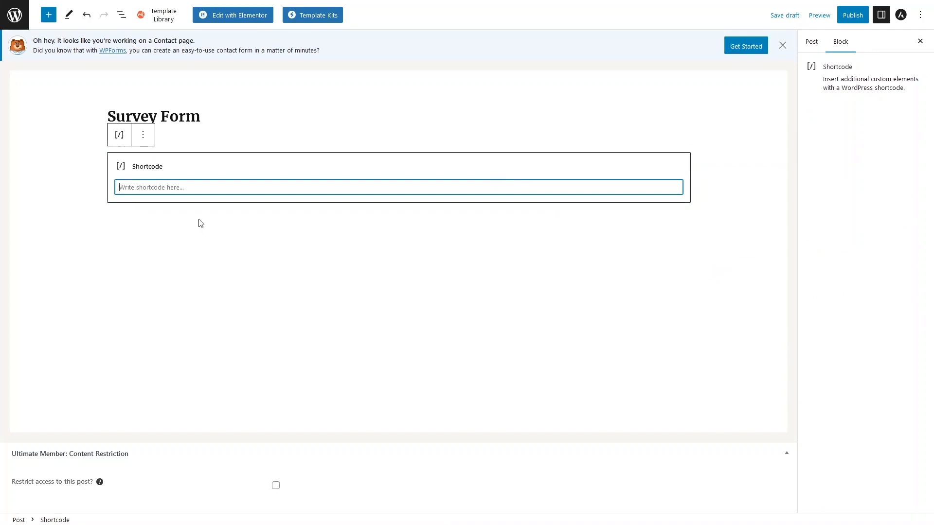
pyautogui.hotkey('ctrl', 'v')
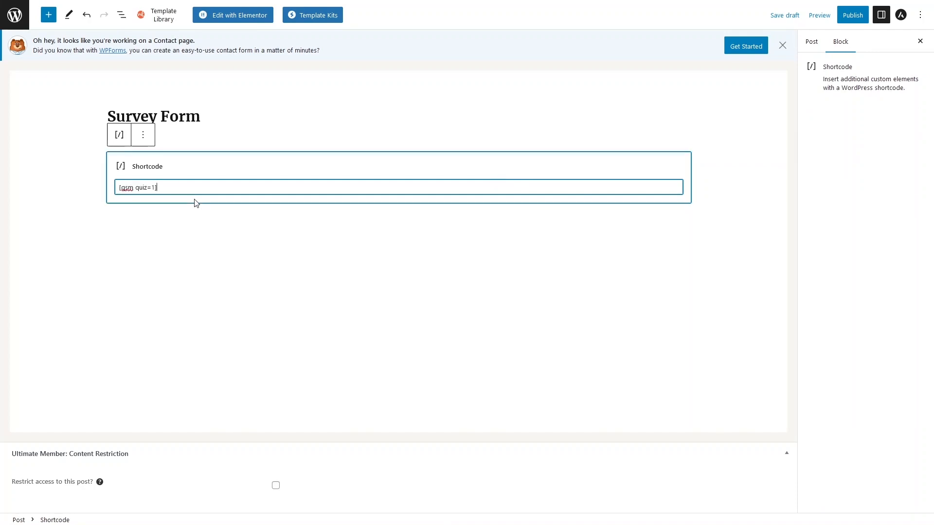
pyautogui.click(482, 112)
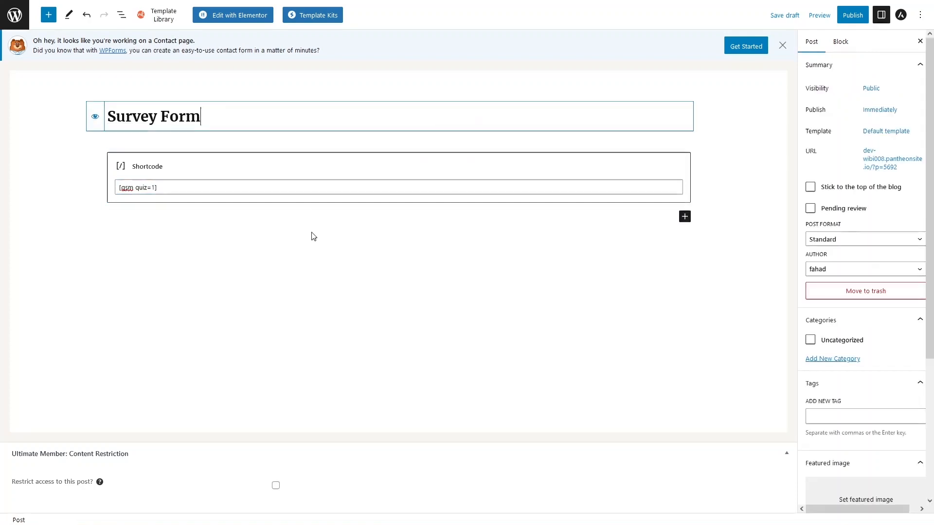
# Save the Survey Form post as a draft and publish it.
pyautogui.click(783, 15)
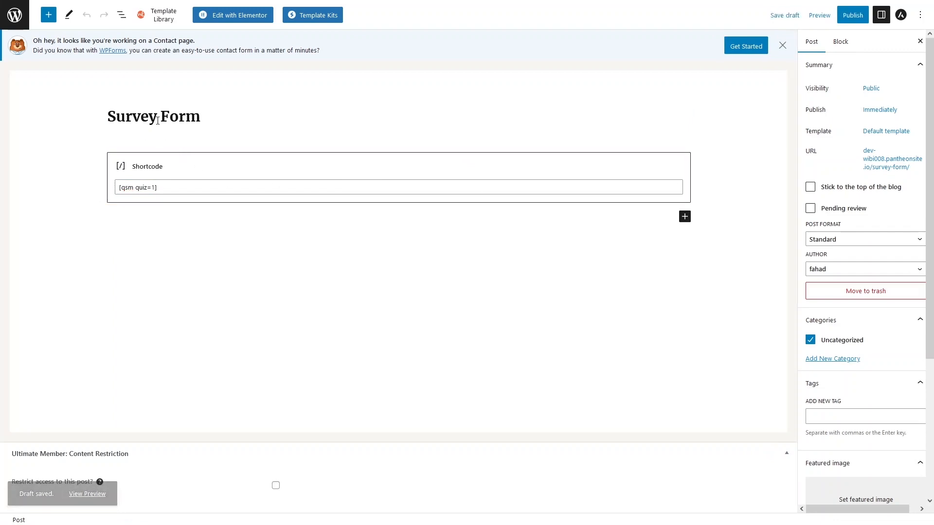
pyautogui.click(852, 15)
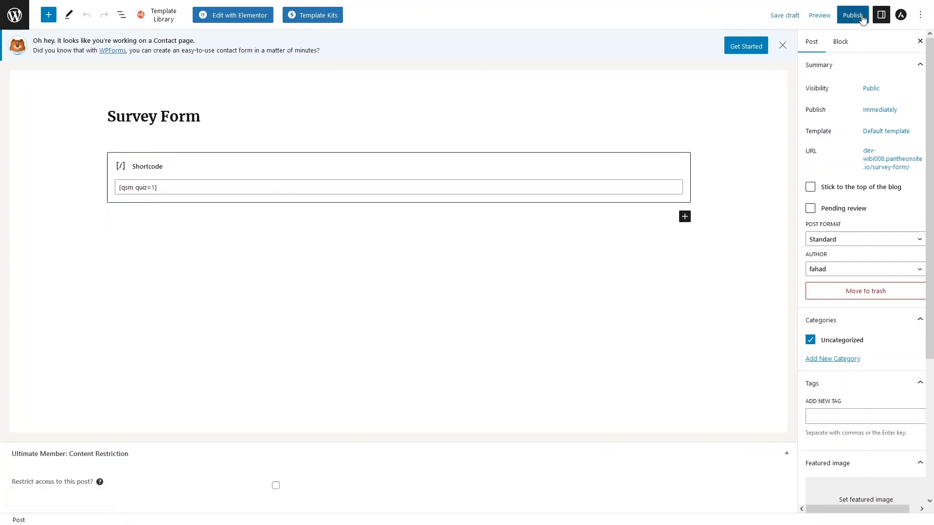
pyautogui.click(839, 17)
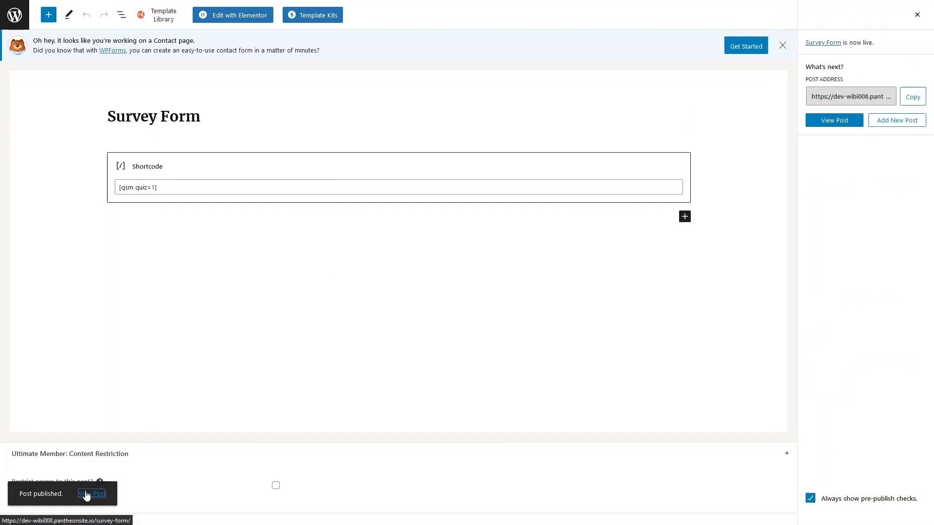
# View the published post and try to submit the survey with the answers Black and "Prefre not to share".
pyautogui.click(90, 494)
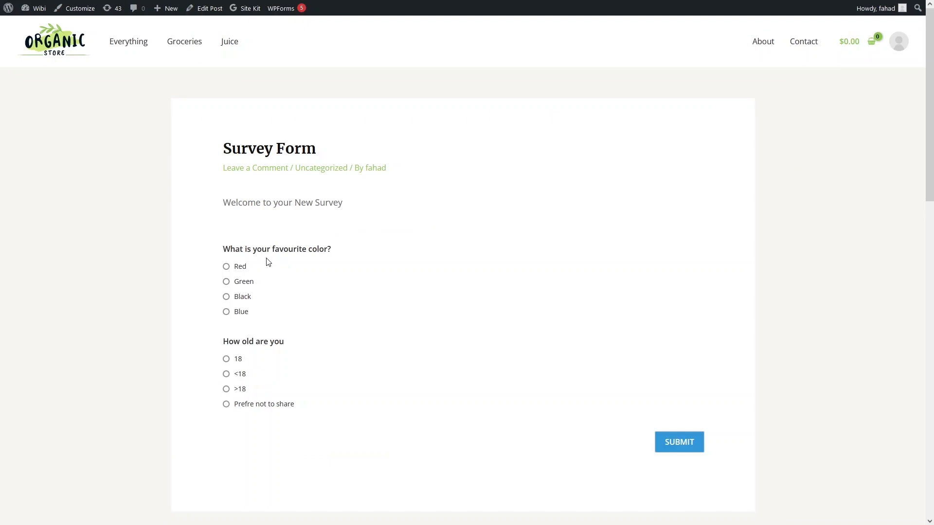
pyautogui.click(226, 298)
pyautogui.click(226, 405)
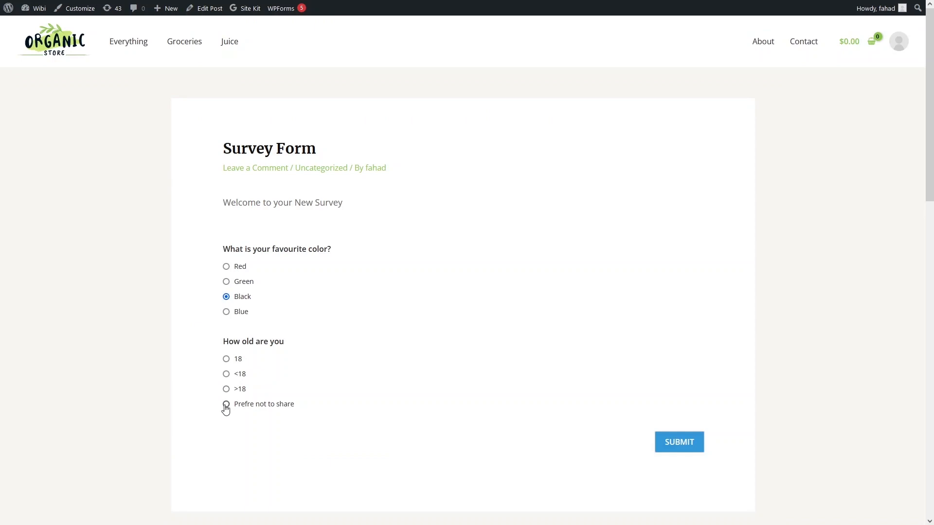
pyautogui.click(663, 440)
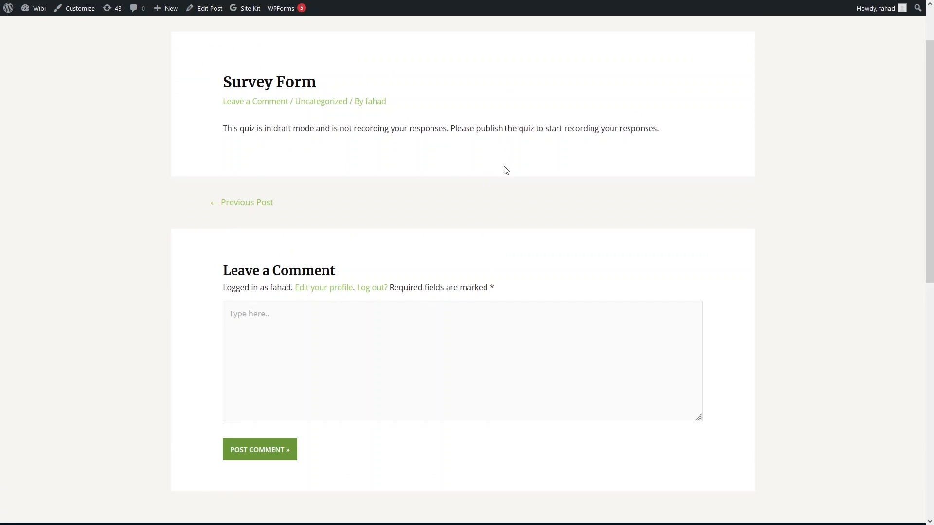
# Return to New Survey's question editor and publish the quiz.
pyautogui.click(184, 8)
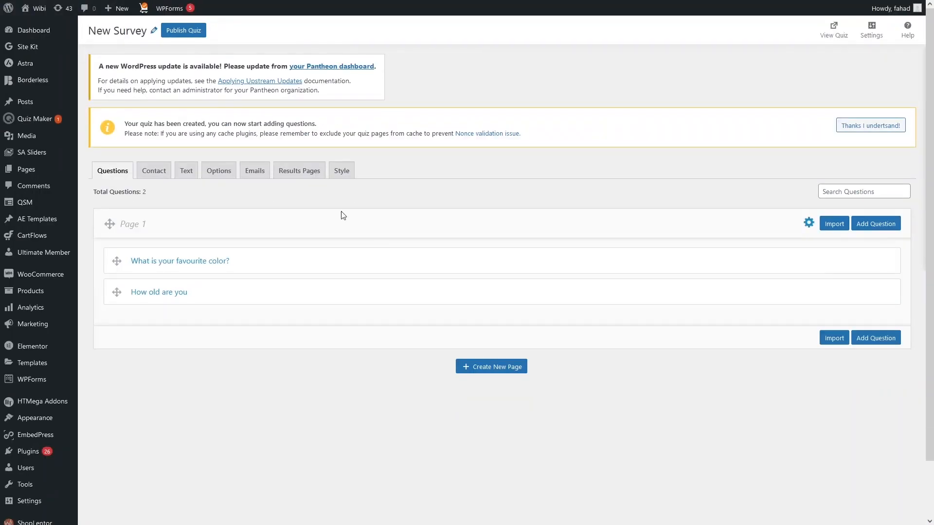
pyautogui.click(184, 30)
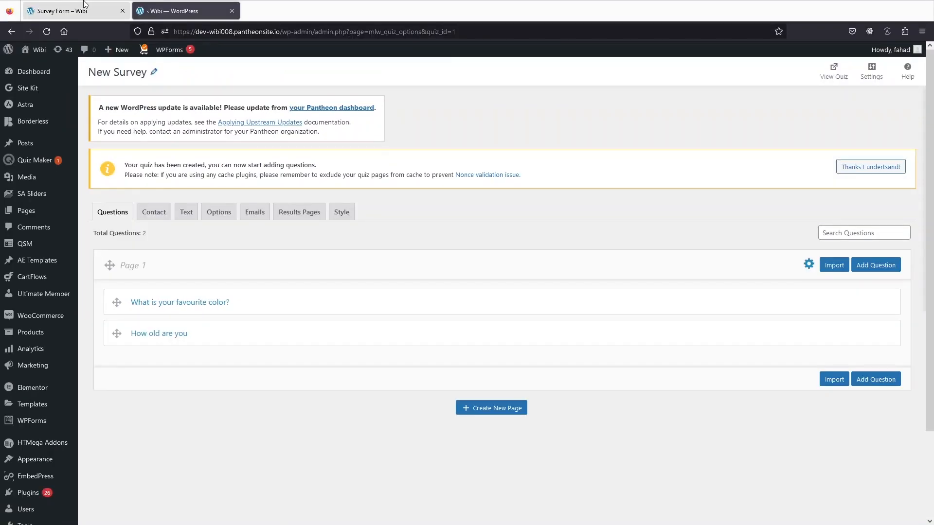
# Copy the Survey Form post's web address and load that page in Chrome as a visitor.
pyautogui.click(81, 8)
pyautogui.click(217, 31)
pyautogui.hotkey('ctrl', 'c')
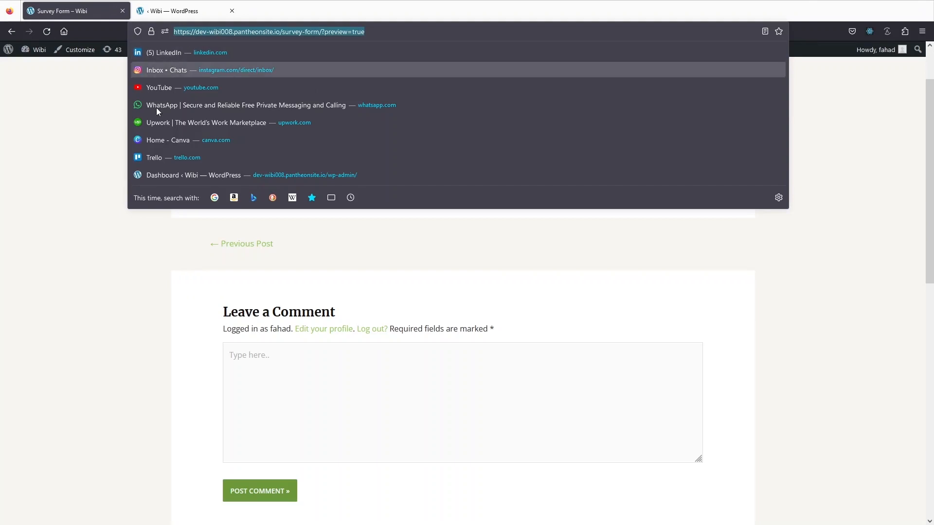
pyautogui.click(78, 232)
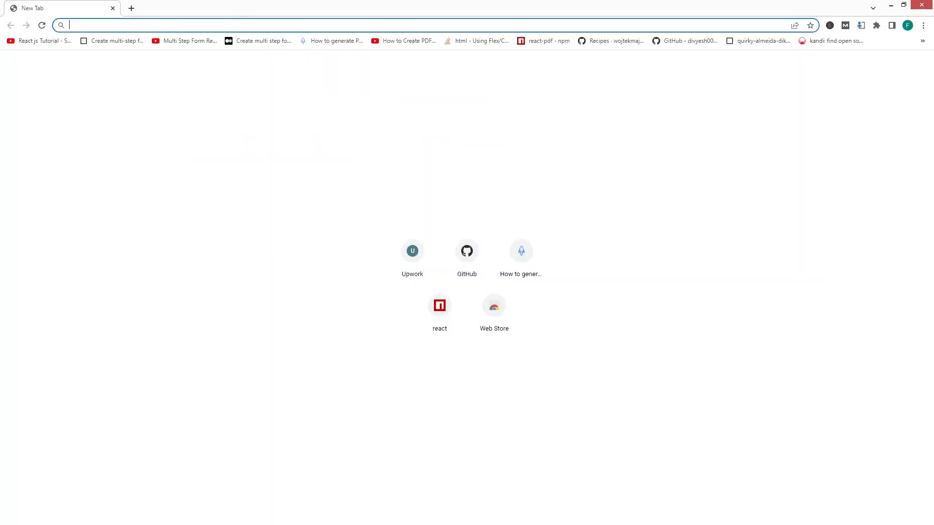
pyautogui.hotkey('ctrl', 'v')
pyautogui.press('Return')
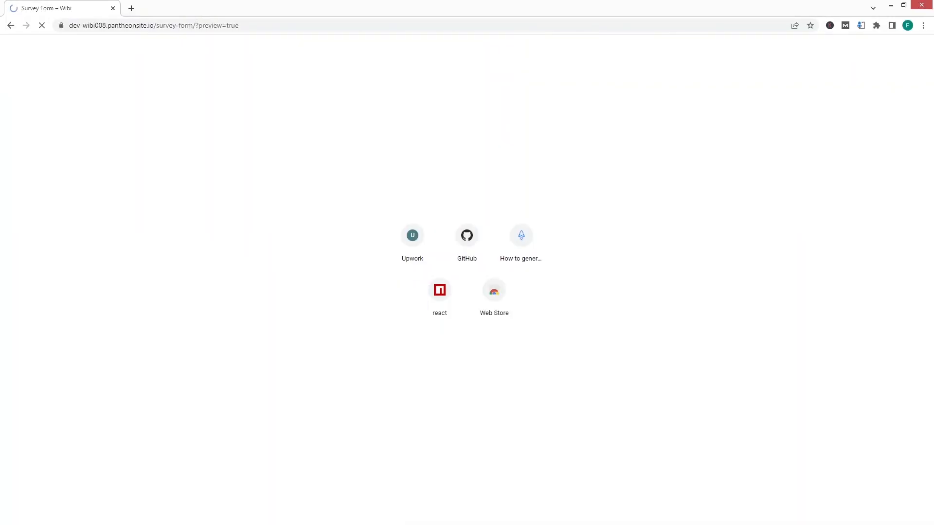
pyautogui.scroll(-2, 194, 139)
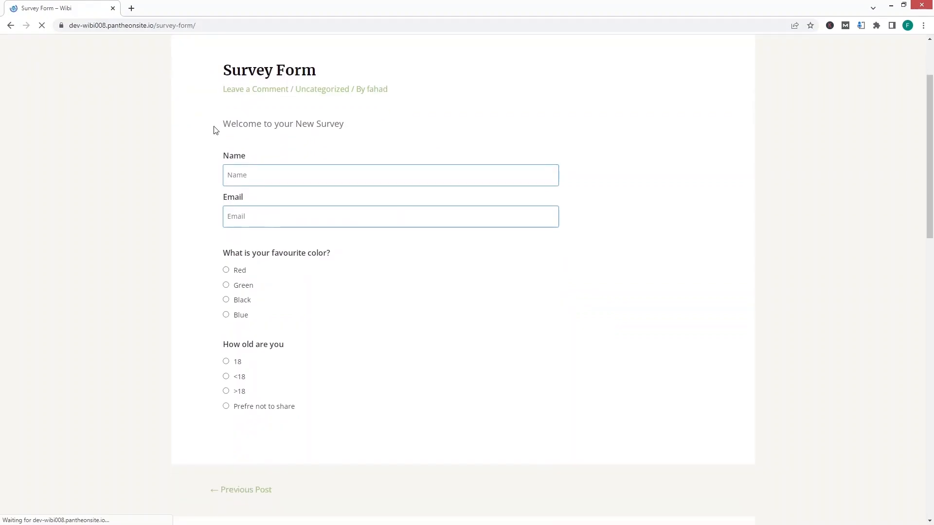
# Fill in the respondent's name and email on the survey form.
pyautogui.click(262, 177)
pyautogui.click(276, 196)
pyautogui.click(261, 217)
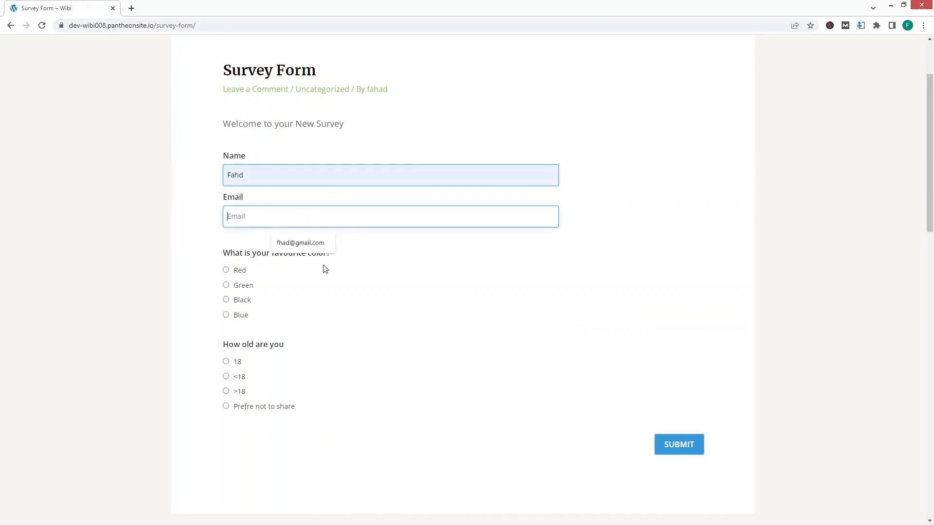
pyautogui.click(309, 244)
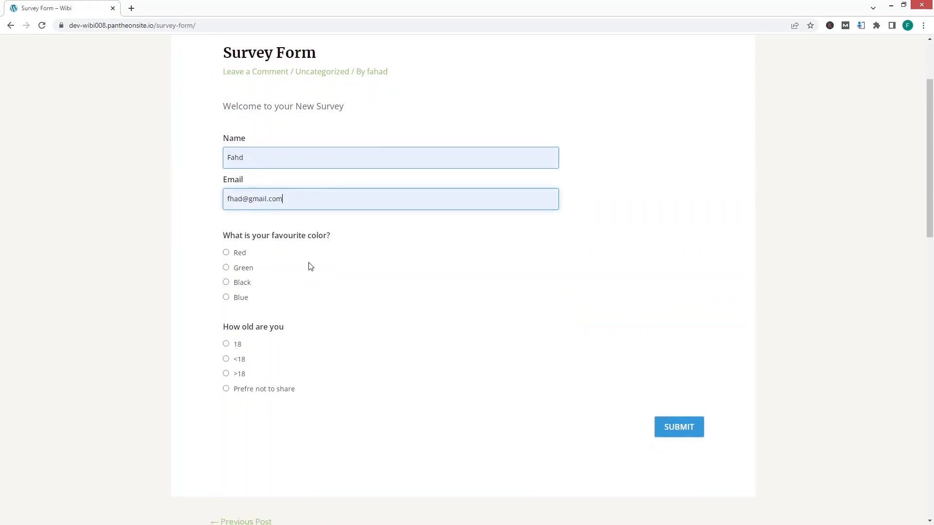
# Choose Black as the favourite color and "Prefre not to share" for the age, and submit the survey.
pyautogui.scroll(-2, 292, 233)
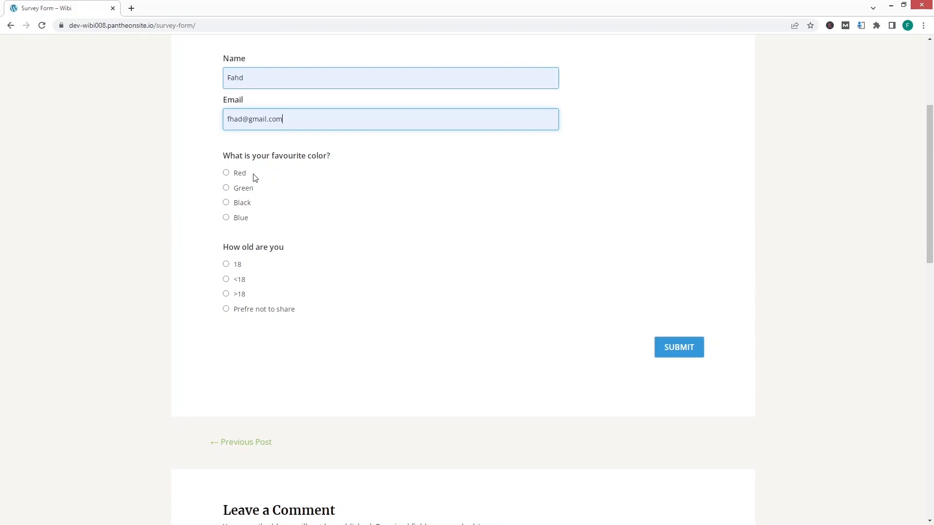
pyautogui.click(241, 203)
pyautogui.click(228, 310)
pyautogui.click(680, 348)
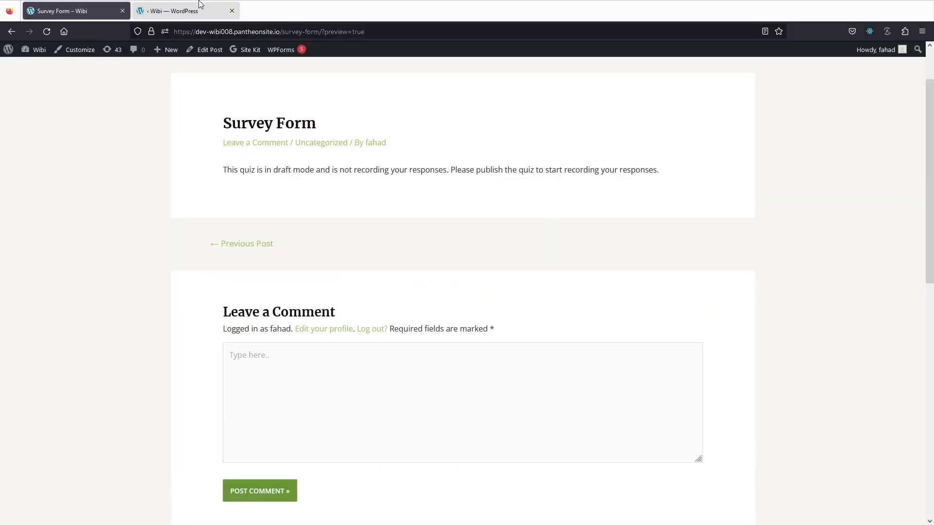
# Return to the WordPress admin in Firefox and examine the New Survey submission in the QSM quiz results.
pyautogui.click(200, 6)
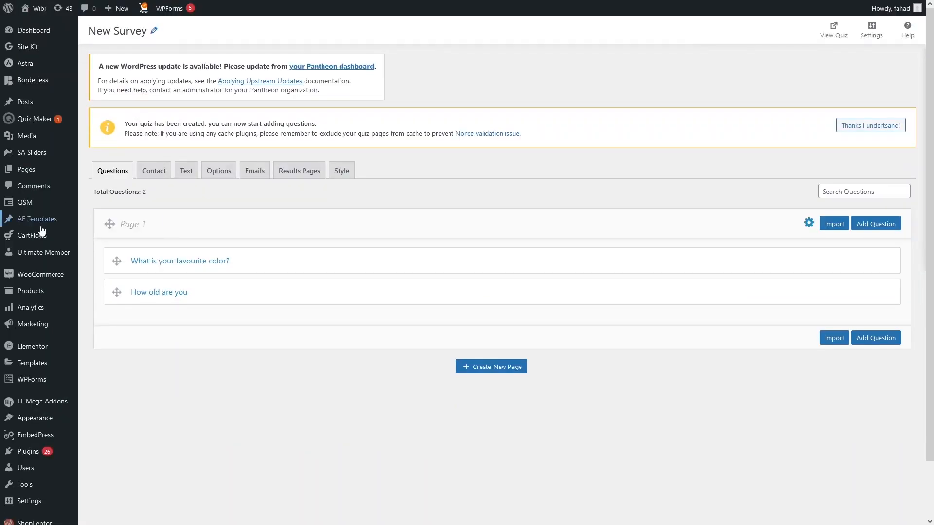
pyautogui.moveTo(32, 210)
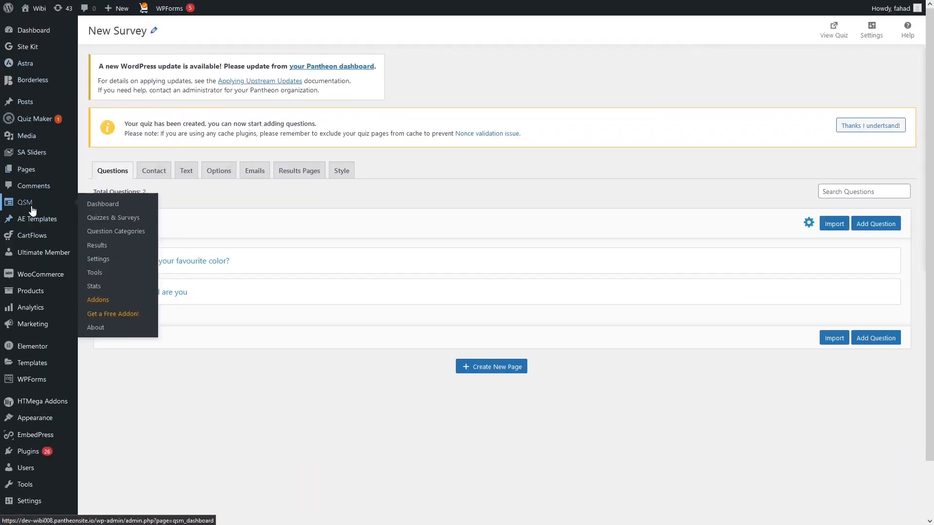
pyautogui.click(111, 246)
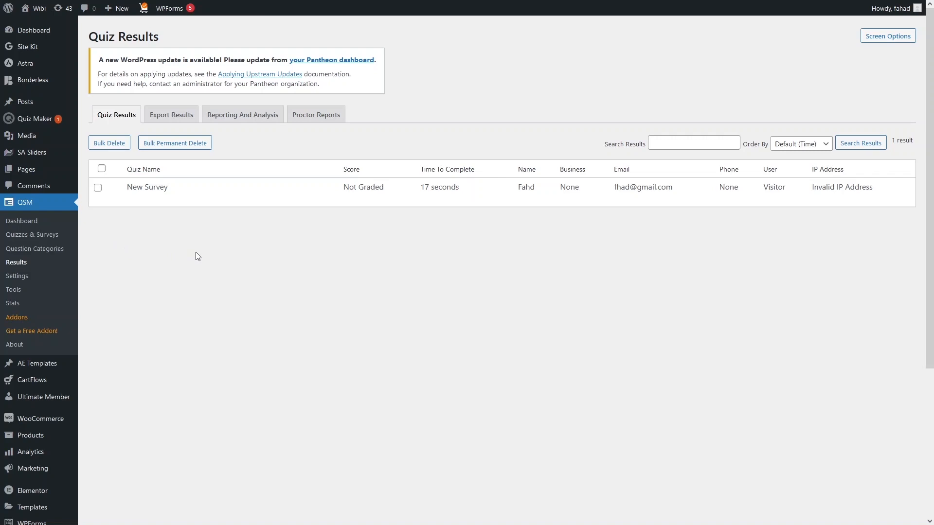
pyautogui.doubleClick(526, 188)
pyautogui.click(852, 185)
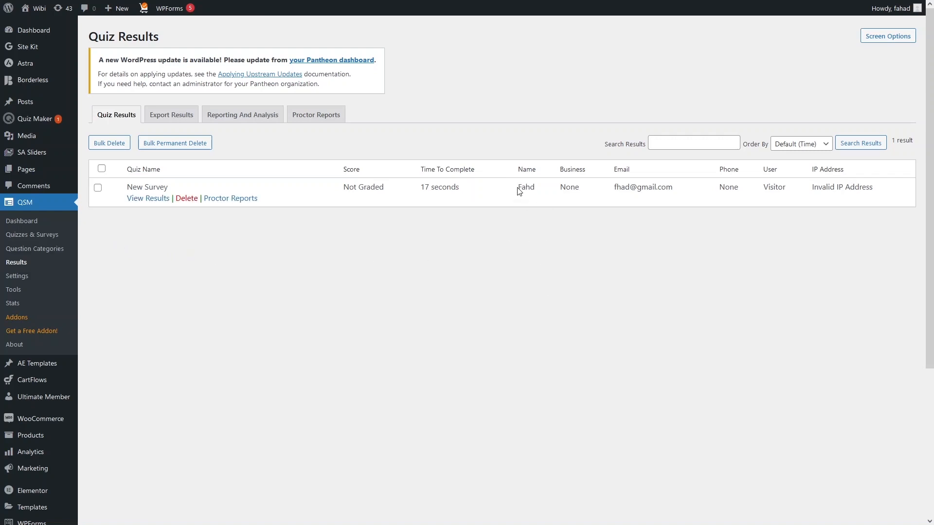
pyautogui.moveTo(519, 191); pyautogui.dragTo(537, 191)
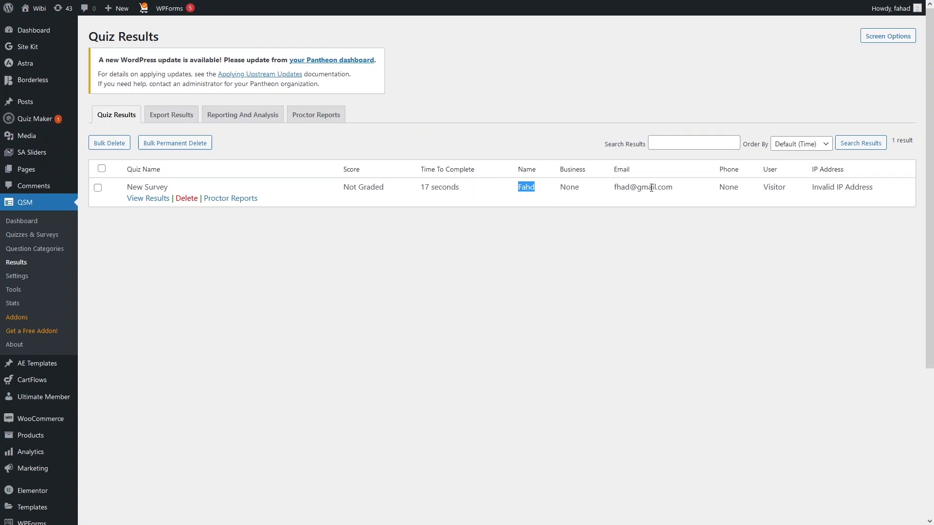